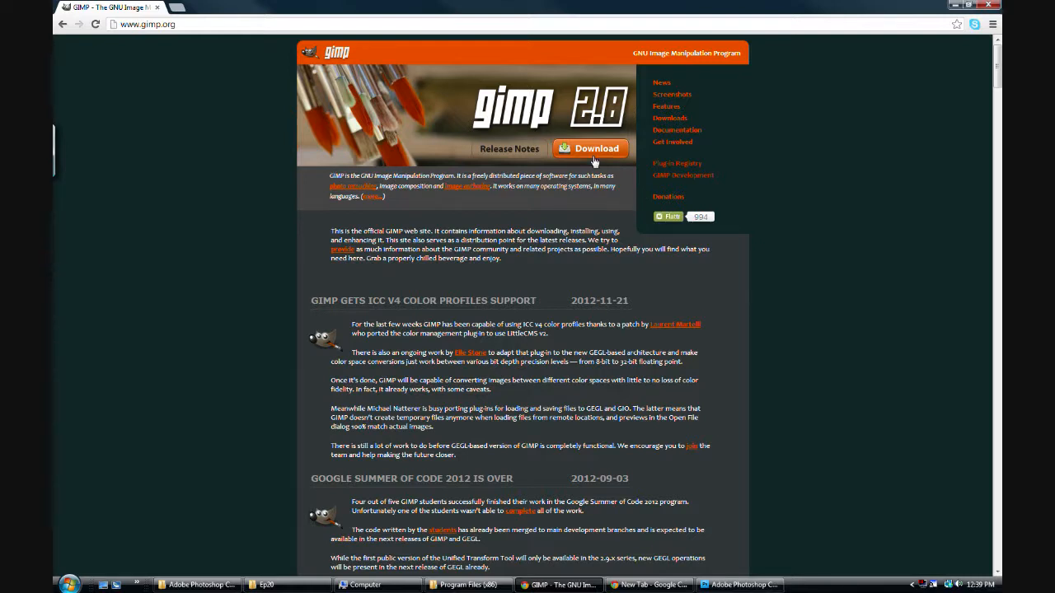
- Open the GIMP downloads page and look over the Windows installer, user manual and source downloads
{"action": "left_click", "coordinate": [668, 120]}
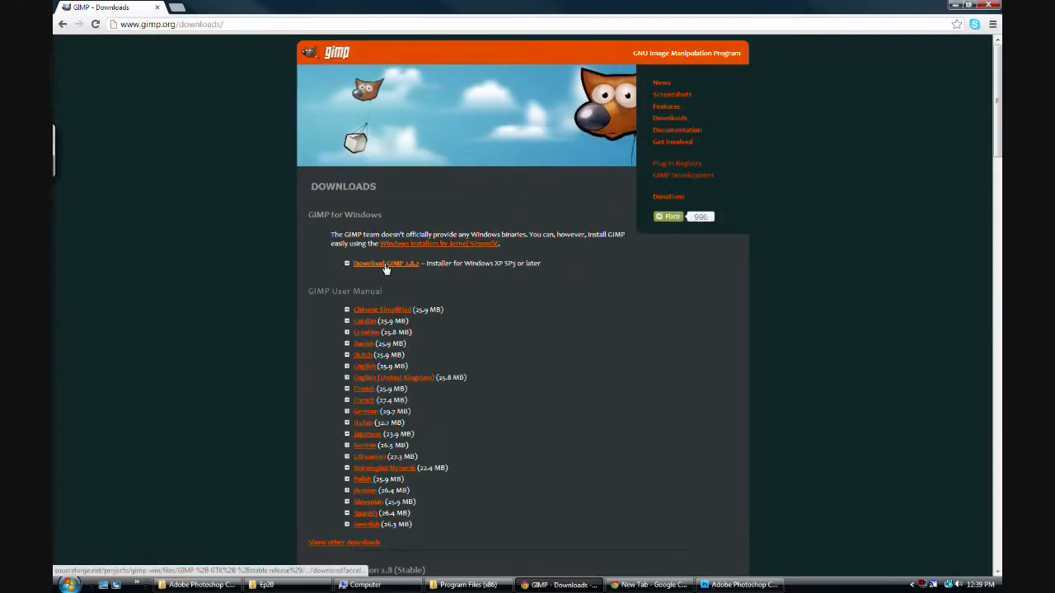
{"action": "scroll", "coordinate": [586, 364], "scroll_direction": "down", "scroll_amount": 3}
{"action": "scroll", "coordinate": [587, 363], "scroll_direction": "down", "scroll_amount": 2}
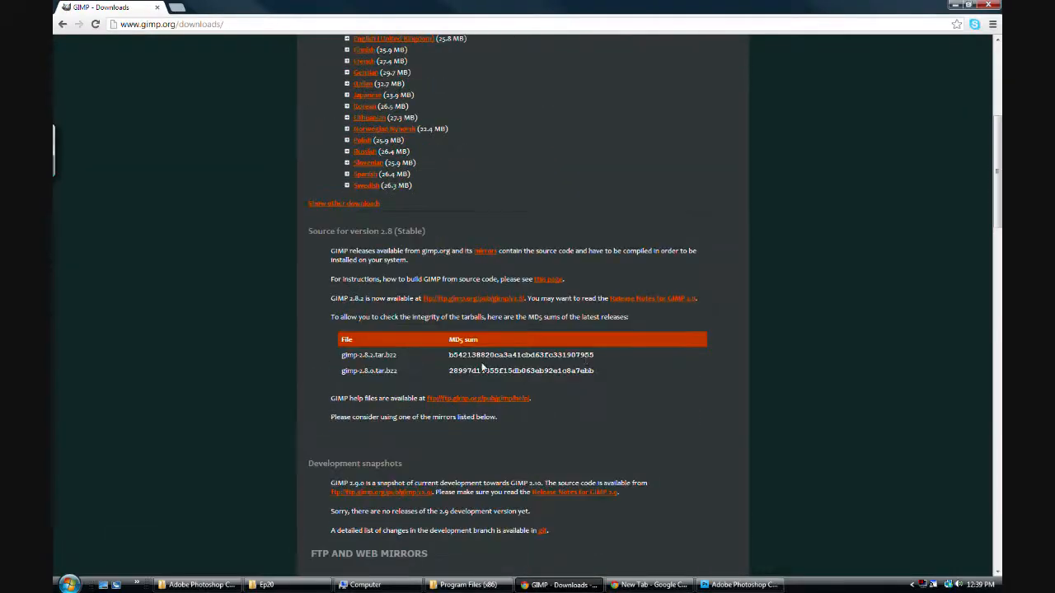
{"action": "scroll", "coordinate": [483, 368], "scroll_direction": "up", "scroll_amount": 2}
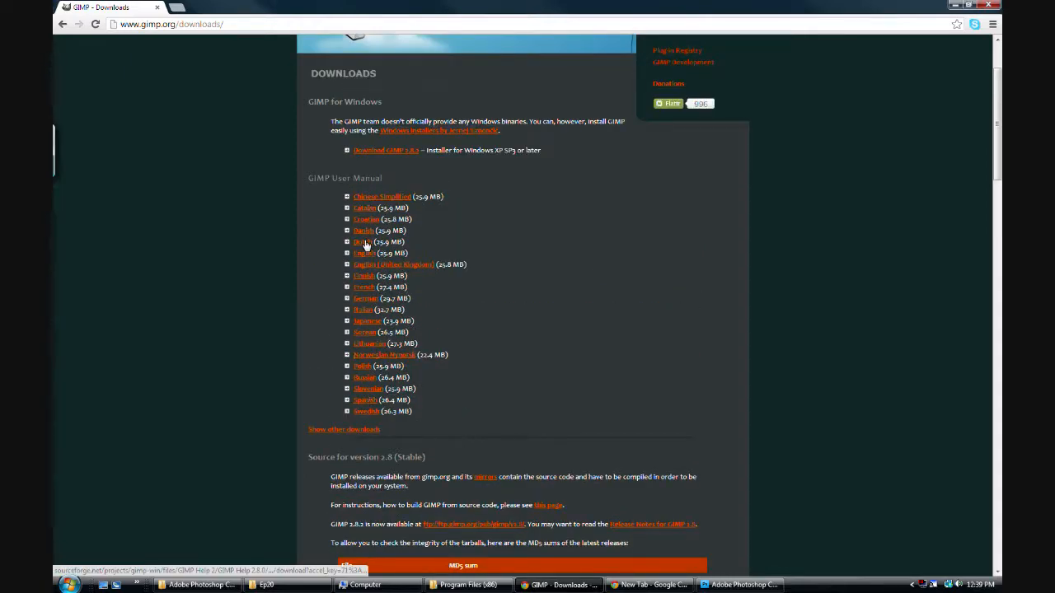
{"action": "scroll", "coordinate": [419, 269], "scroll_direction": "up", "scroll_amount": 1}
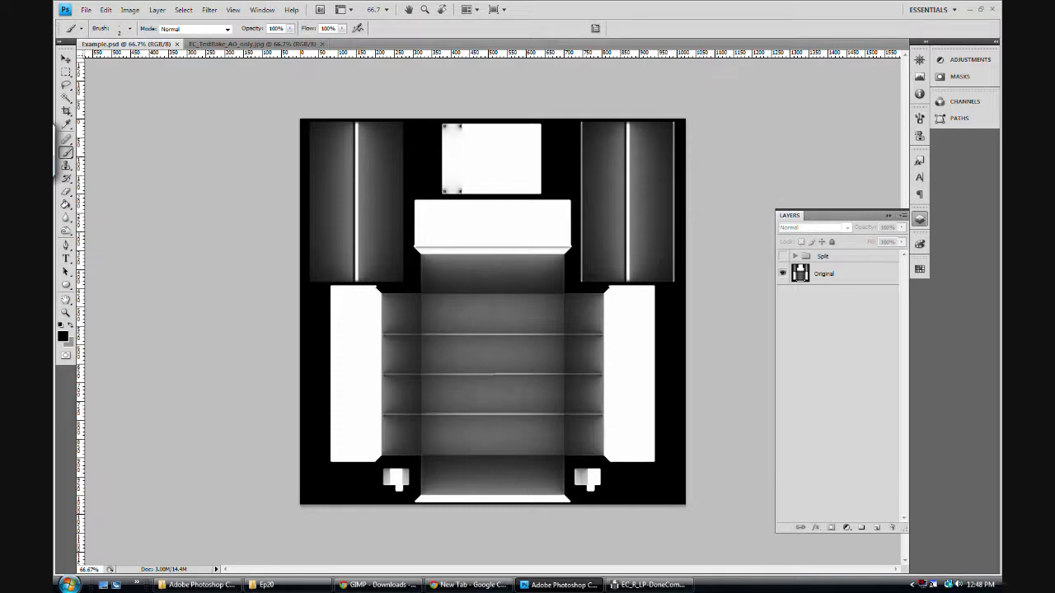
{"action": "left_click", "coordinate": [828, 277]}
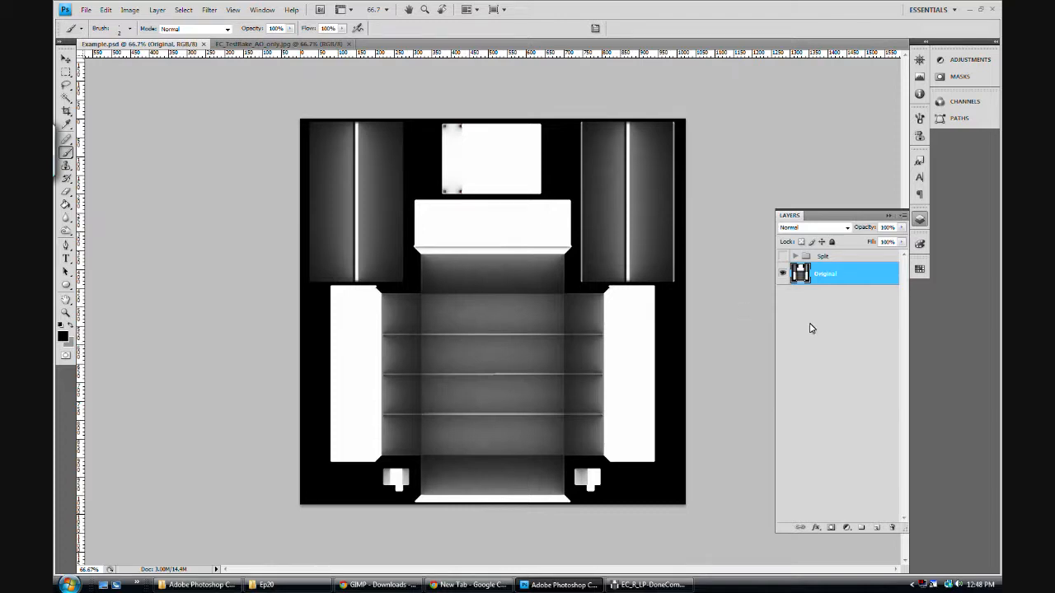
{"action": "left_click", "coordinate": [262, 9]}
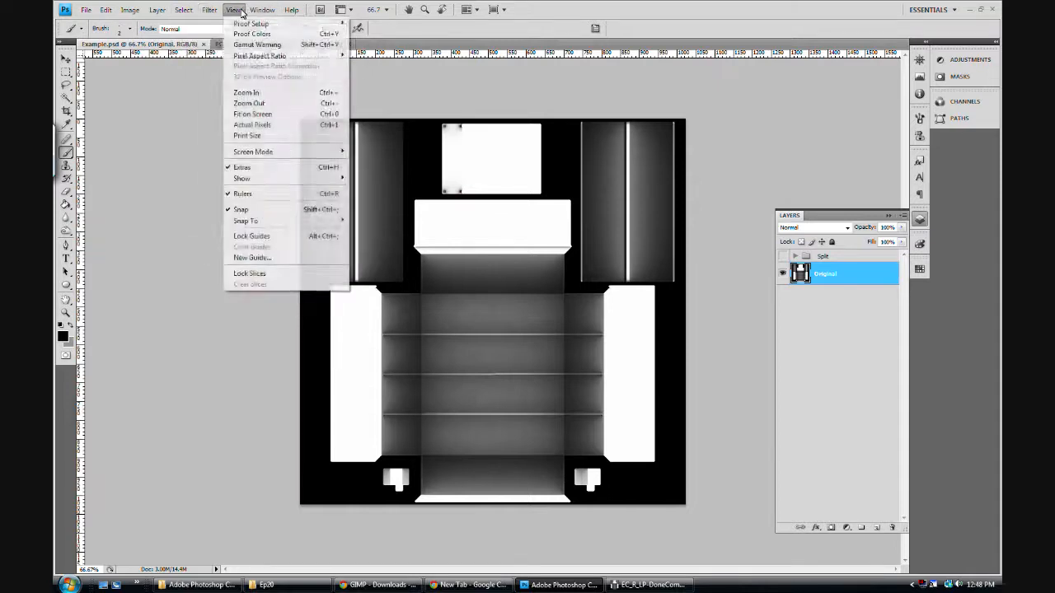
{"action": "mouse_move", "coordinate": [258, 10]}
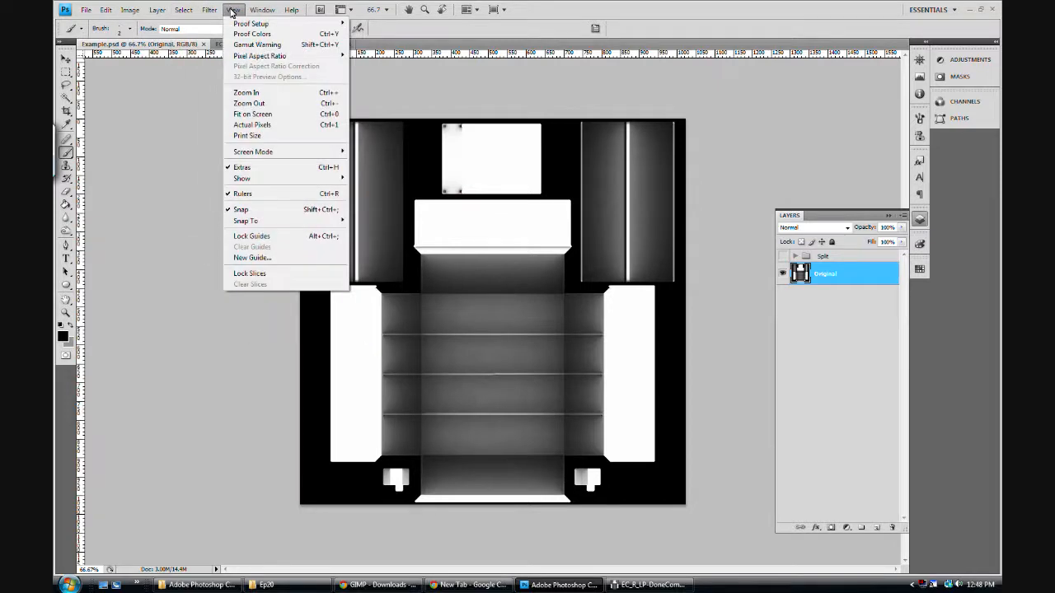
{"action": "mouse_move", "coordinate": [211, 10]}
{"action": "left_click", "coordinate": [852, 365]}
{"action": "left_click", "coordinate": [812, 351]}
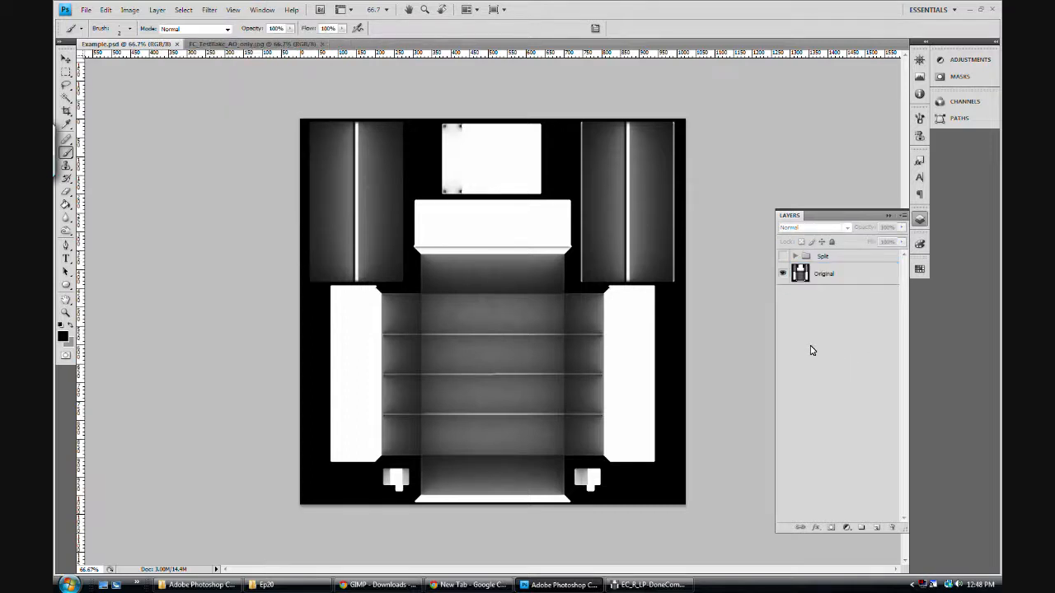
- Switch to the EC_R_LP-DoneCompleteMap.tga image in GIMP and locate the Color to Alpha command
{"action": "left_click", "coordinate": [653, 585]}
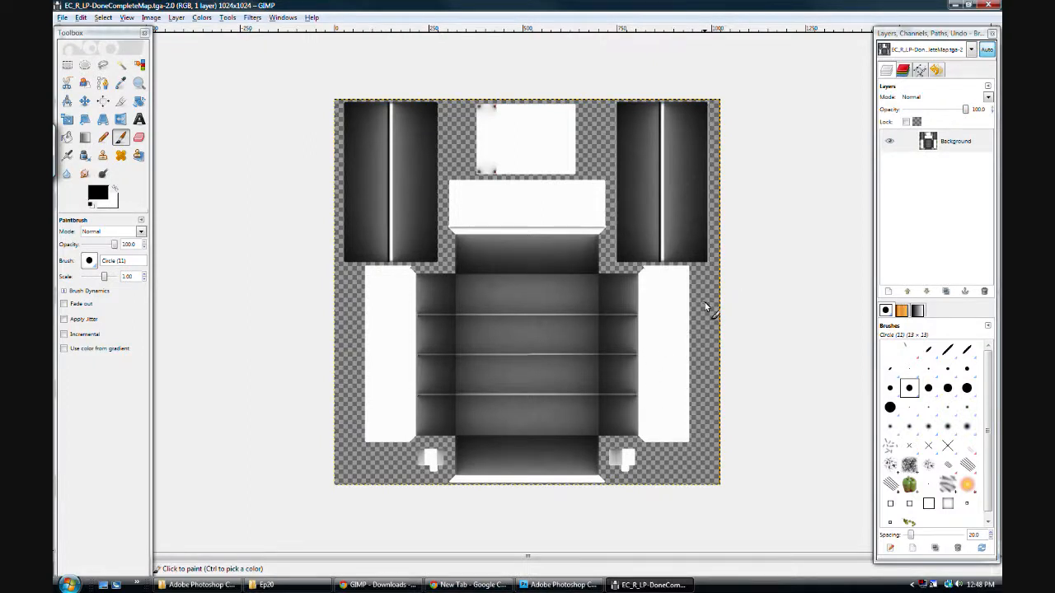
{"action": "key", "text": "z"}
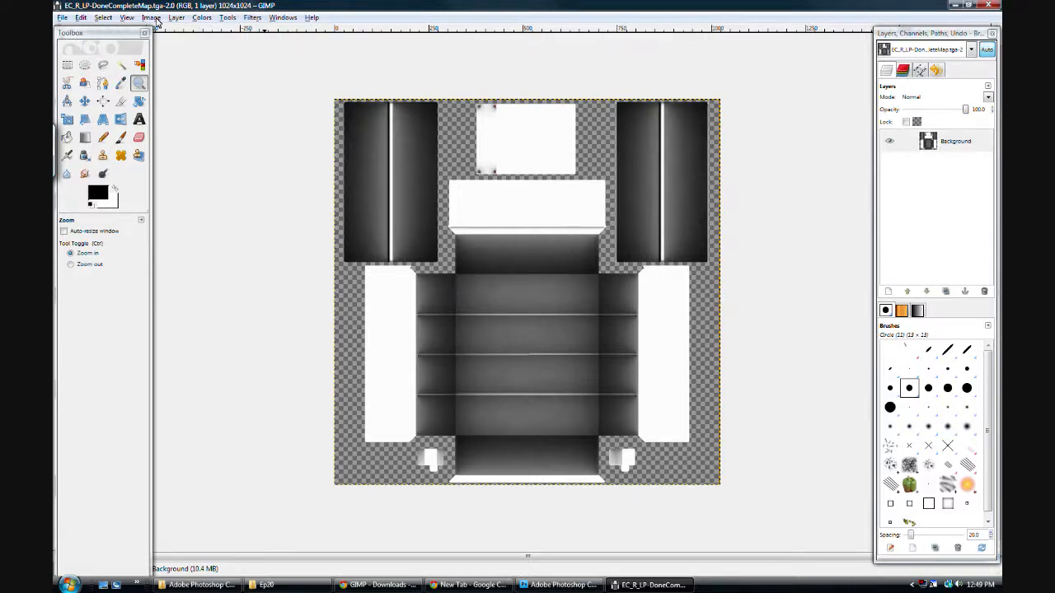
{"action": "left_click", "coordinate": [227, 17]}
{"action": "mouse_move", "coordinate": [201, 18]}
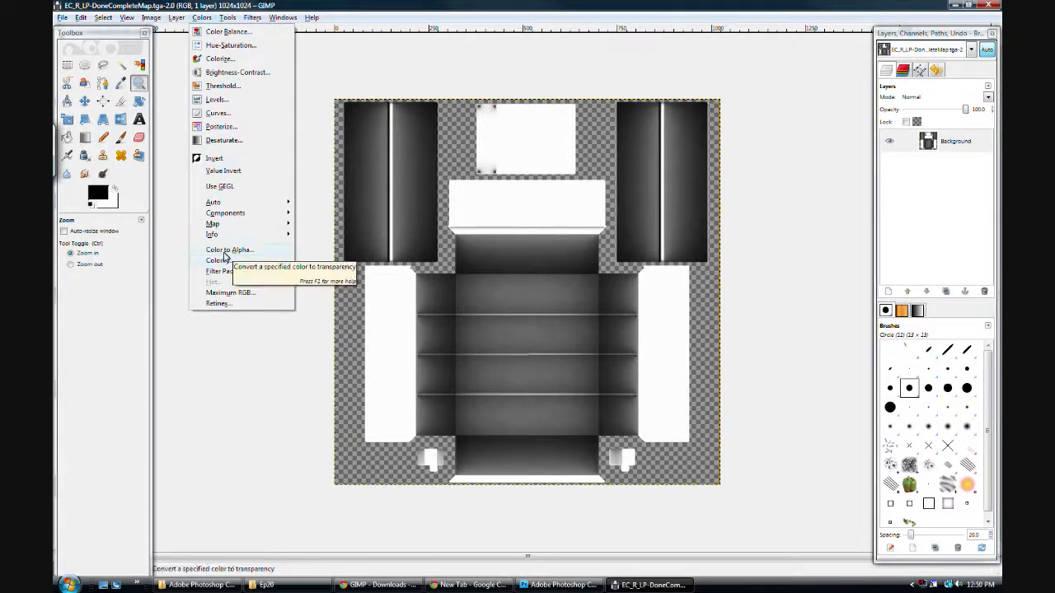
{"action": "left_click", "coordinate": [566, 215]}
- Duplicate the Background layer twice, hide the two lower layers and select the topmost copy
{"action": "left_click", "coordinate": [929, 145]}
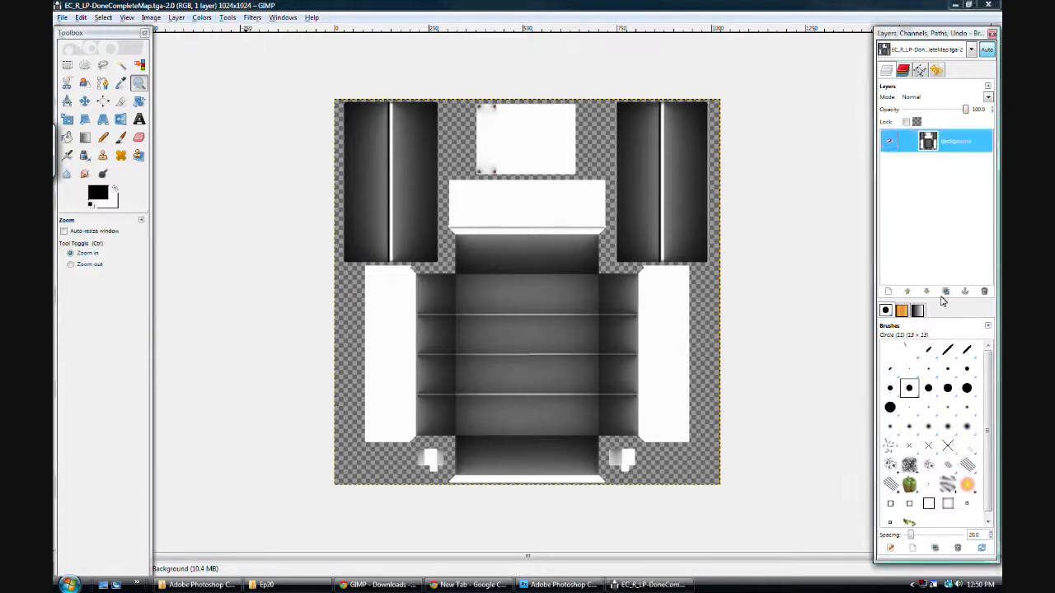
{"action": "left_click", "coordinate": [945, 291]}
{"action": "left_click", "coordinate": [945, 292]}
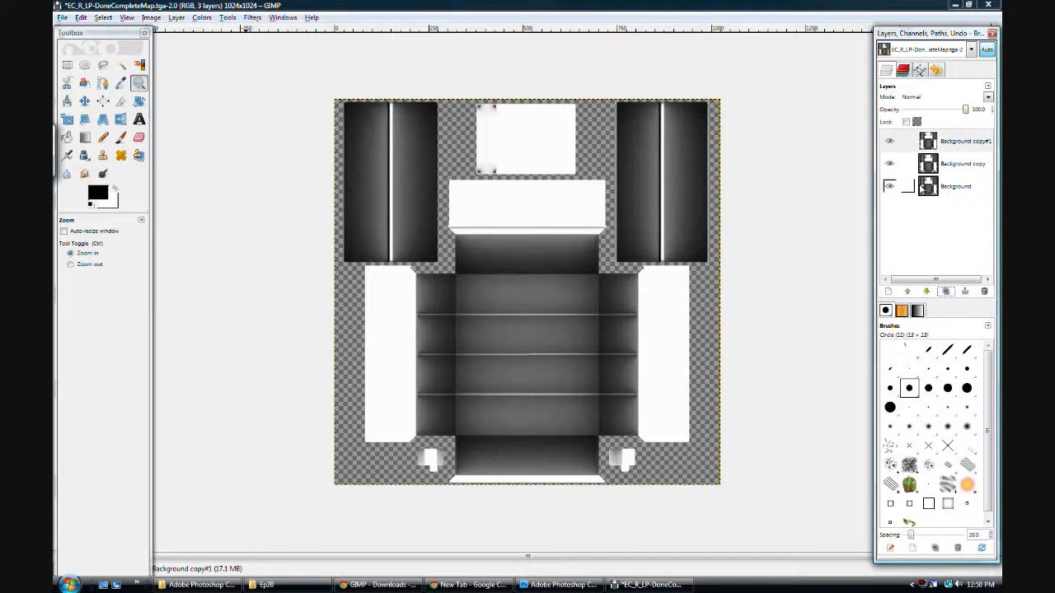
{"action": "left_click", "coordinate": [929, 142]}
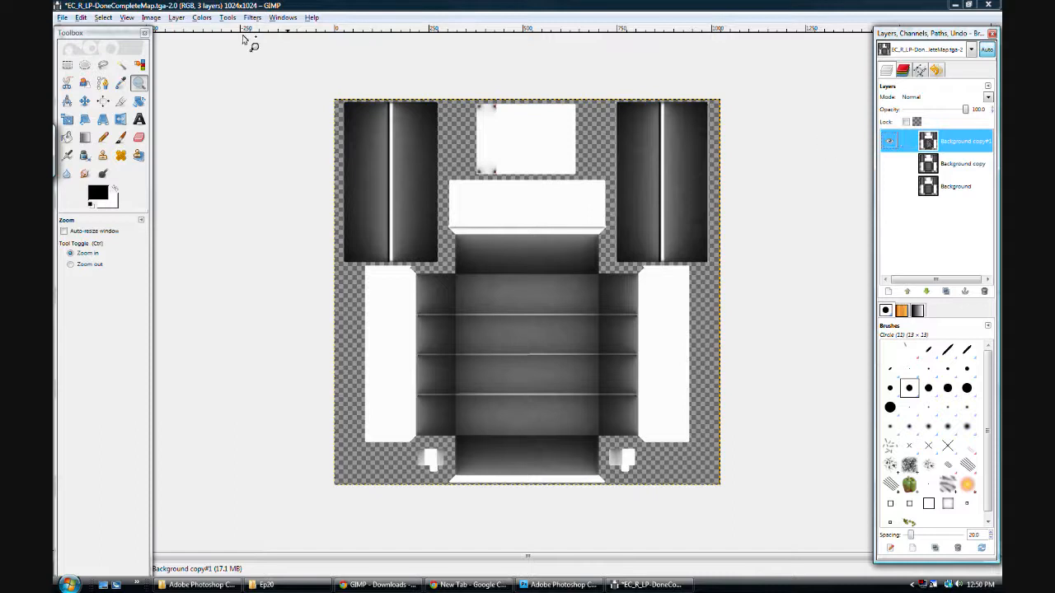
- Apply Color to Alpha to the topmost layer copy, removing white (ffffff) after checking the preview
{"action": "left_click", "coordinate": [213, 21]}
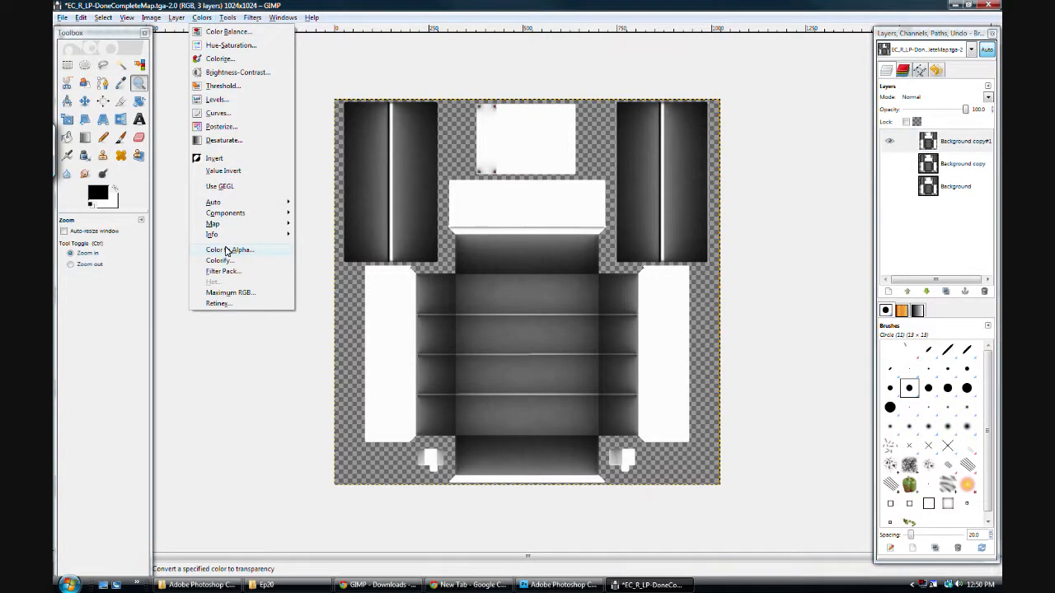
{"action": "left_click", "coordinate": [228, 250]}
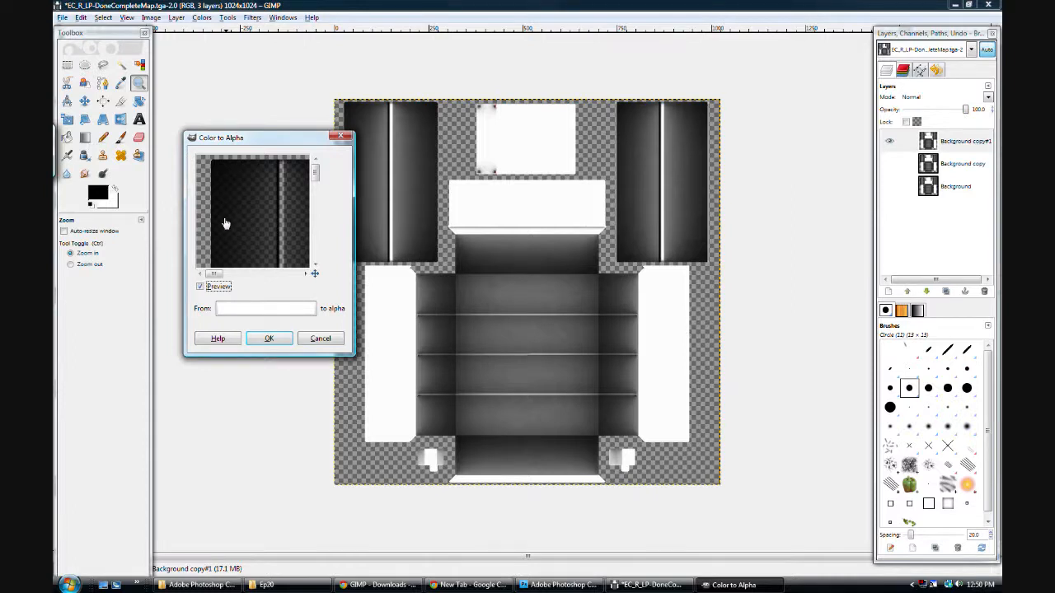
{"action": "left_click_drag", "start_coordinate": [315, 171], "coordinate": [314, 206]}
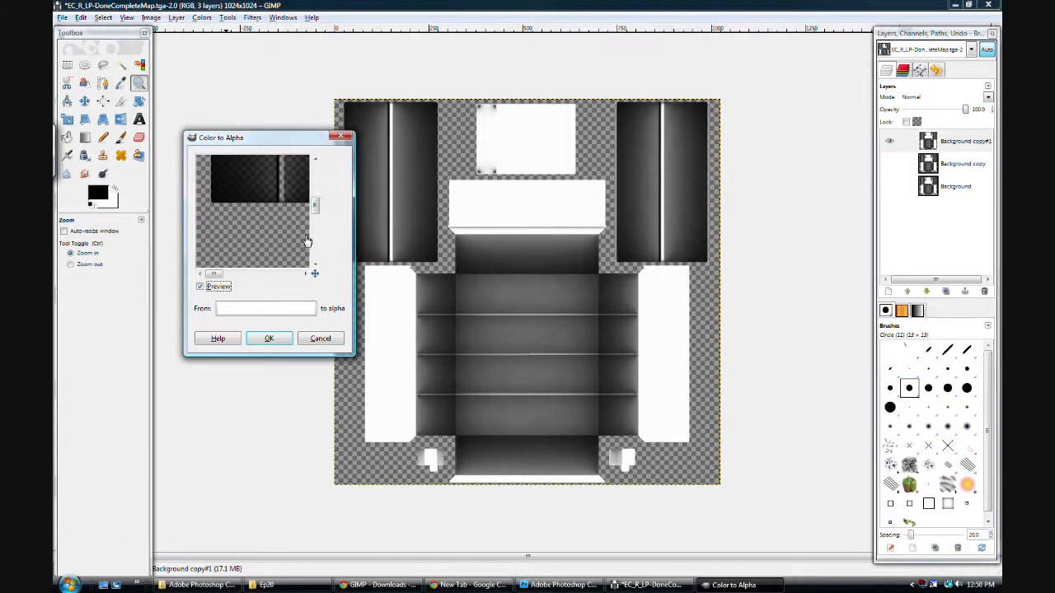
{"action": "mouse_move", "coordinate": [315, 208]}
{"action": "left_mouse_down"}
{"action": "mouse_move", "coordinate": [316, 170]}
{"action": "mouse_move", "coordinate": [316, 215]}
{"action": "left_mouse_up"}
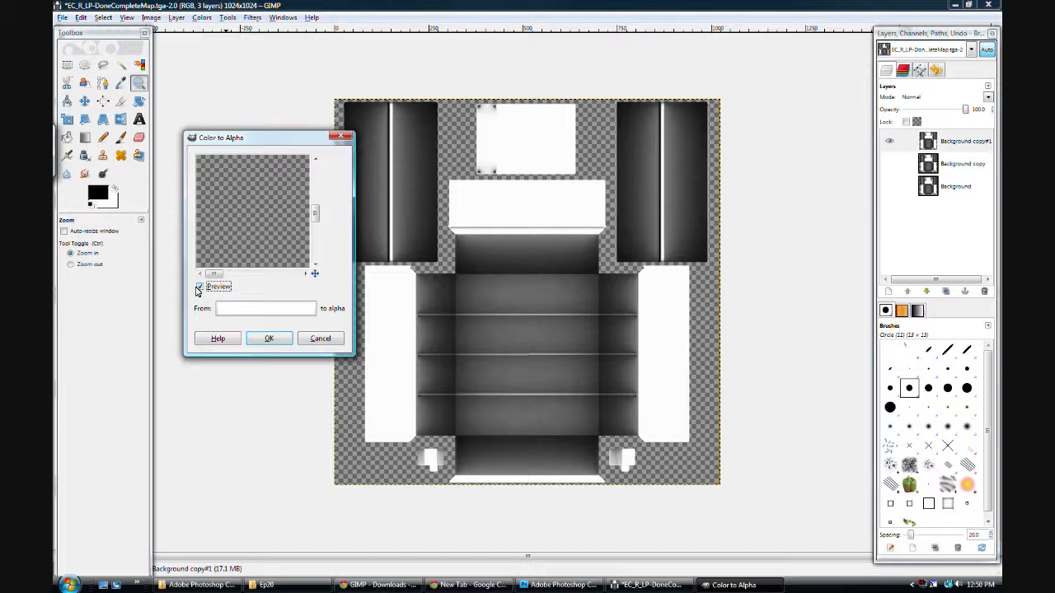
{"action": "left_click_drag", "start_coordinate": [315, 217], "coordinate": [315, 212]}
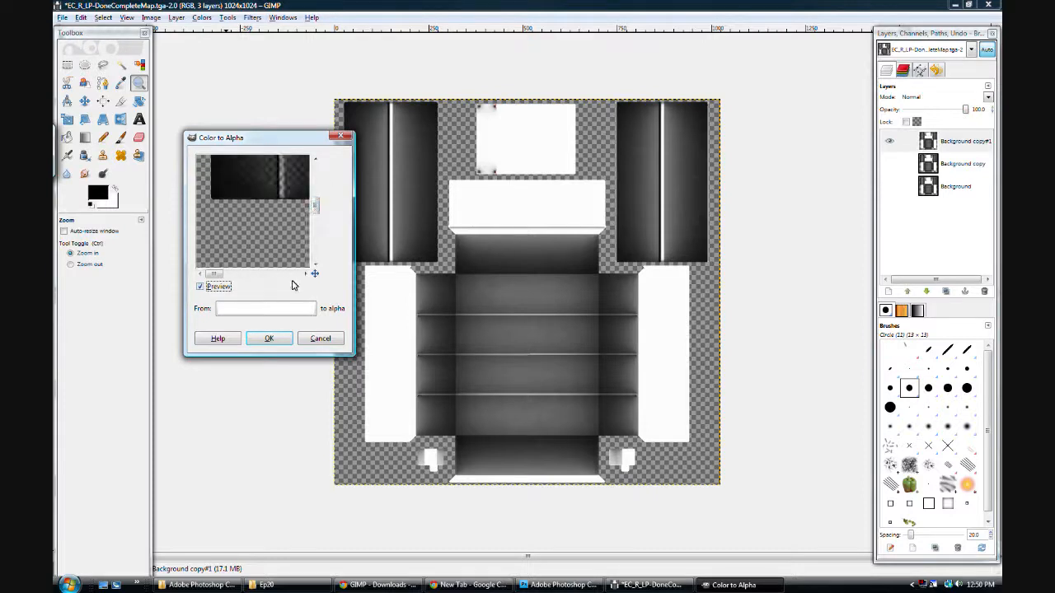
{"action": "left_click", "coordinate": [229, 309]}
{"action": "left_click", "coordinate": [229, 308]}
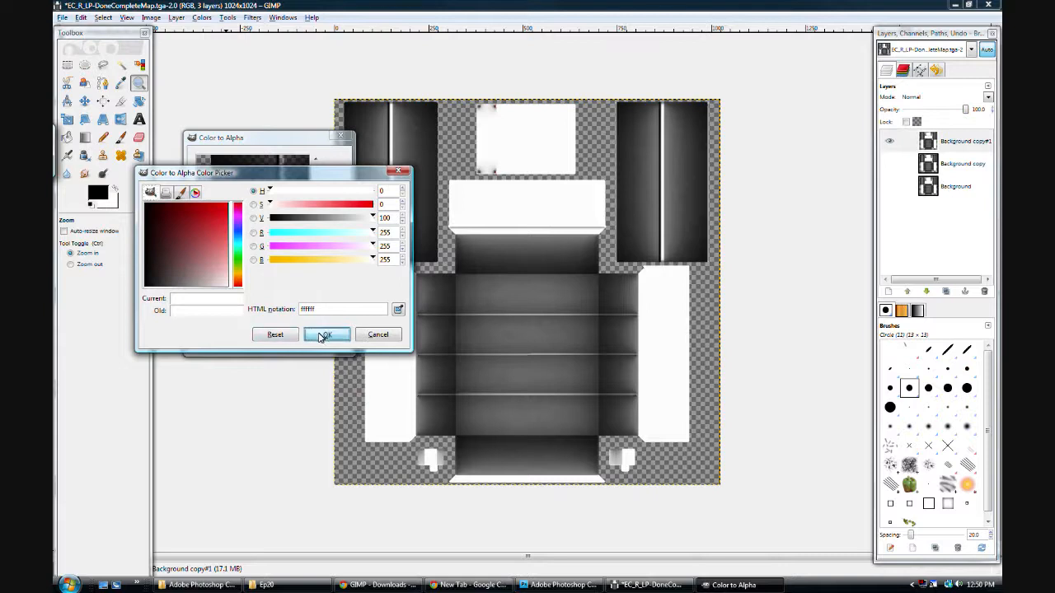
{"action": "left_click", "coordinate": [326, 335]}
{"action": "left_click", "coordinate": [281, 341]}
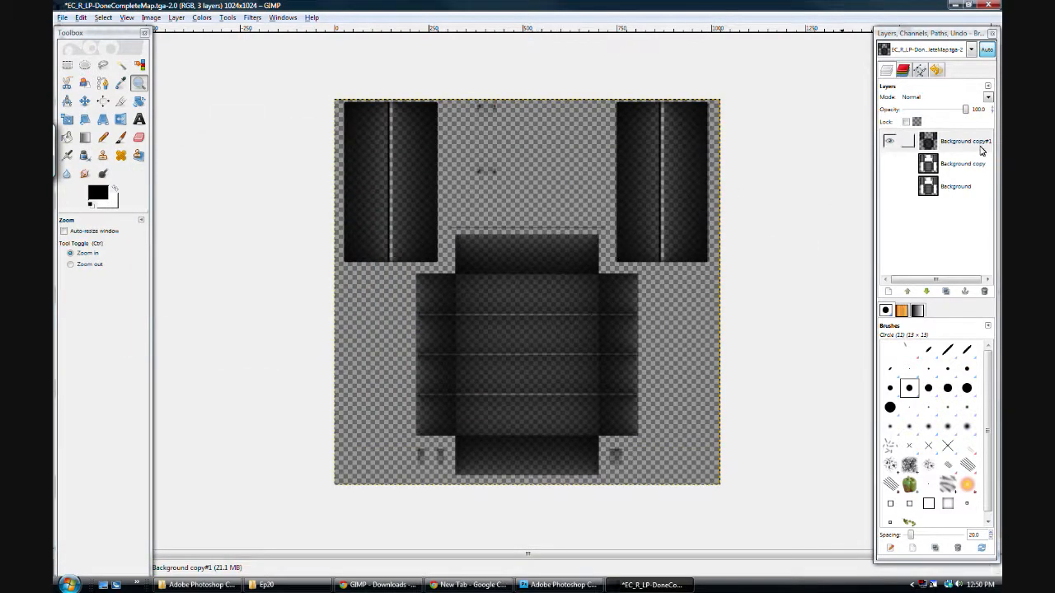
- Hide the topmost copy, and show and select the Background copy layer beneath it
{"action": "left_click", "coordinate": [964, 142]}
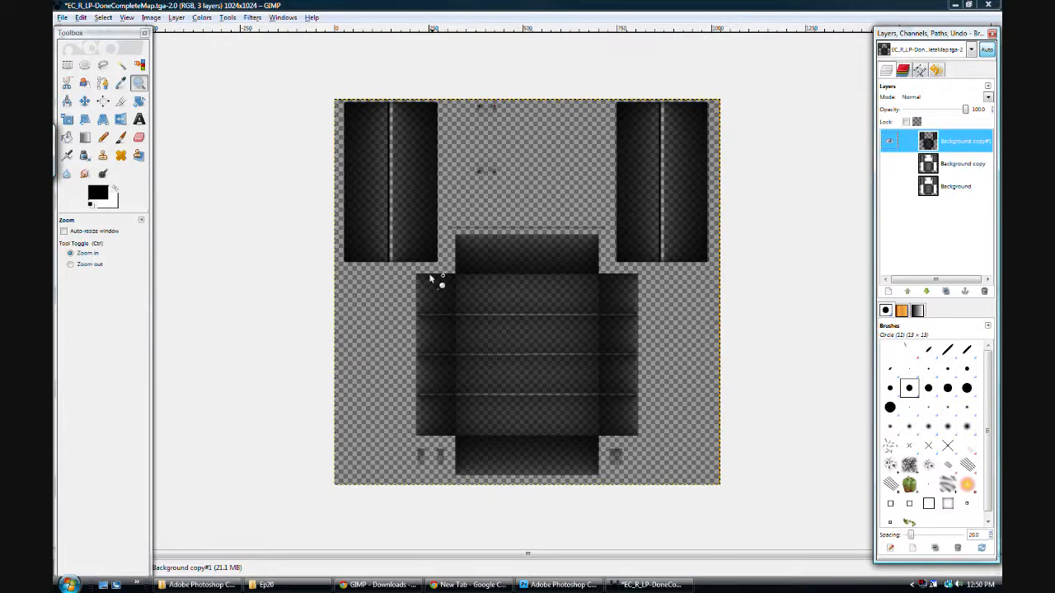
{"action": "left_click", "coordinate": [888, 142]}
{"action": "left_click", "coordinate": [891, 165]}
{"action": "left_click", "coordinate": [891, 165]}
{"action": "left_click", "coordinate": [902, 165]}
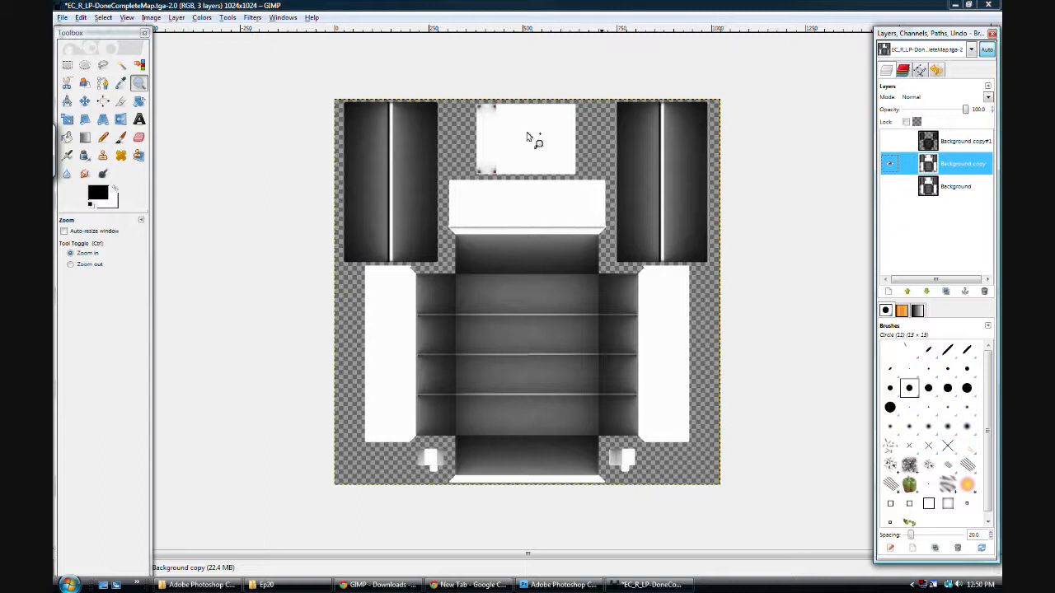
- Apply Color to Alpha to the Background copy layer with black as the color to remove
{"action": "left_click", "coordinate": [228, 17]}
{"action": "mouse_move", "coordinate": [201, 18]}
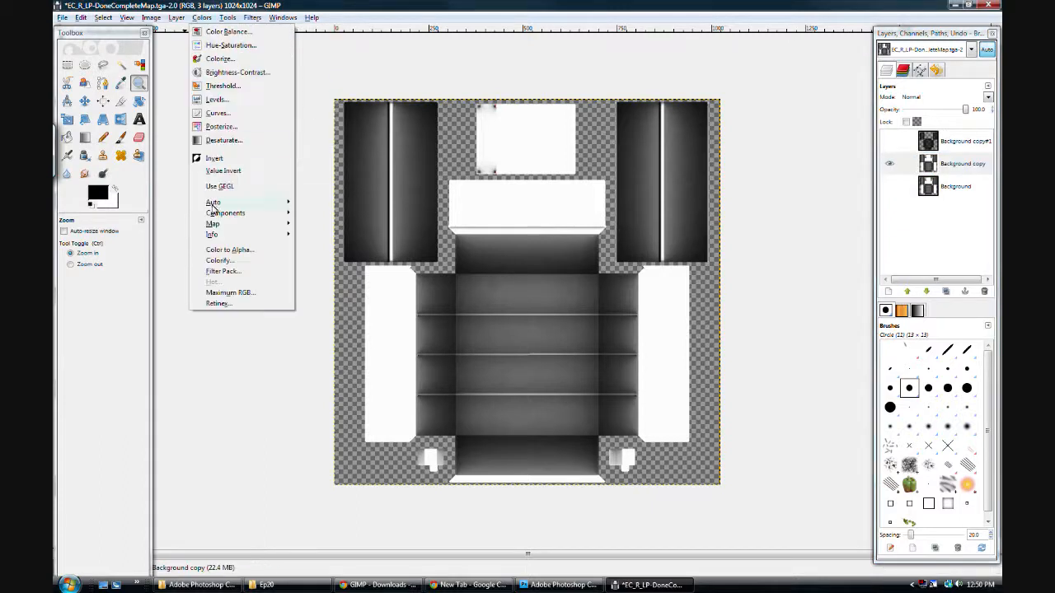
{"action": "left_click", "coordinate": [229, 250]}
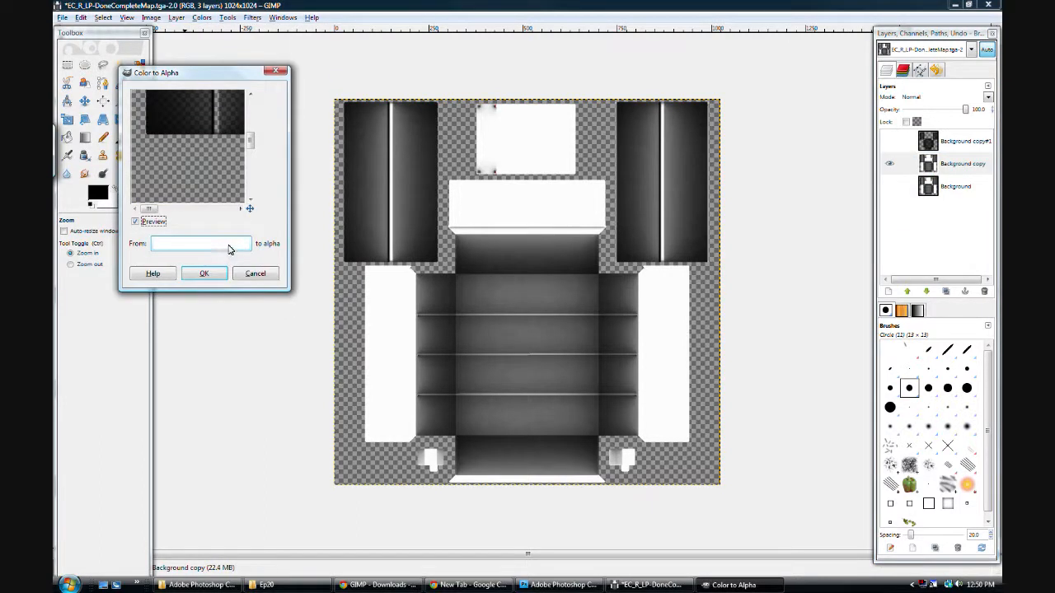
{"action": "left_click", "coordinate": [212, 247]}
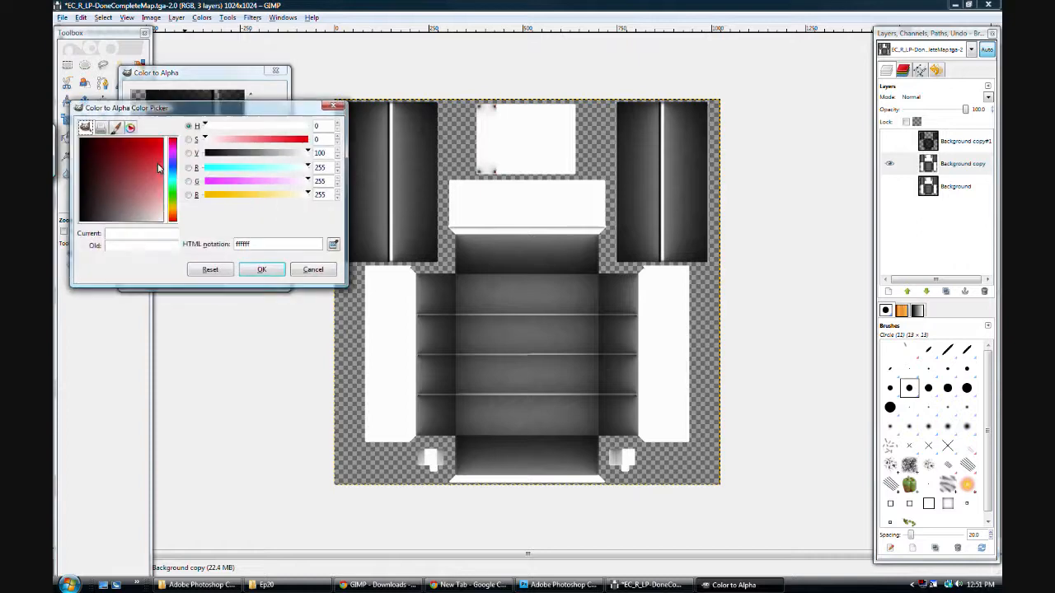
{"action": "left_click", "coordinate": [261, 269]}
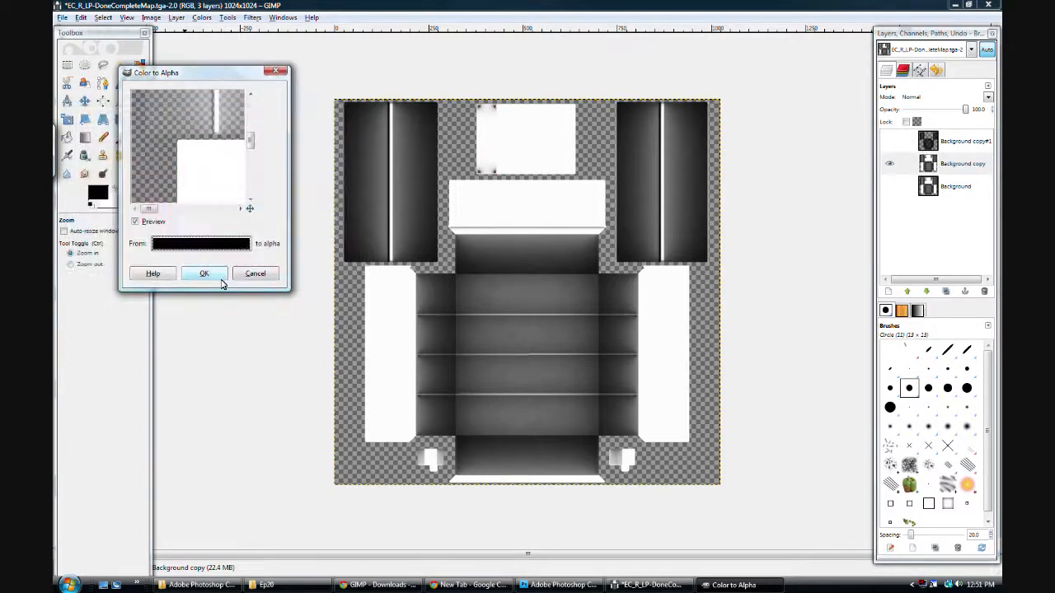
{"action": "left_click", "coordinate": [207, 275]}
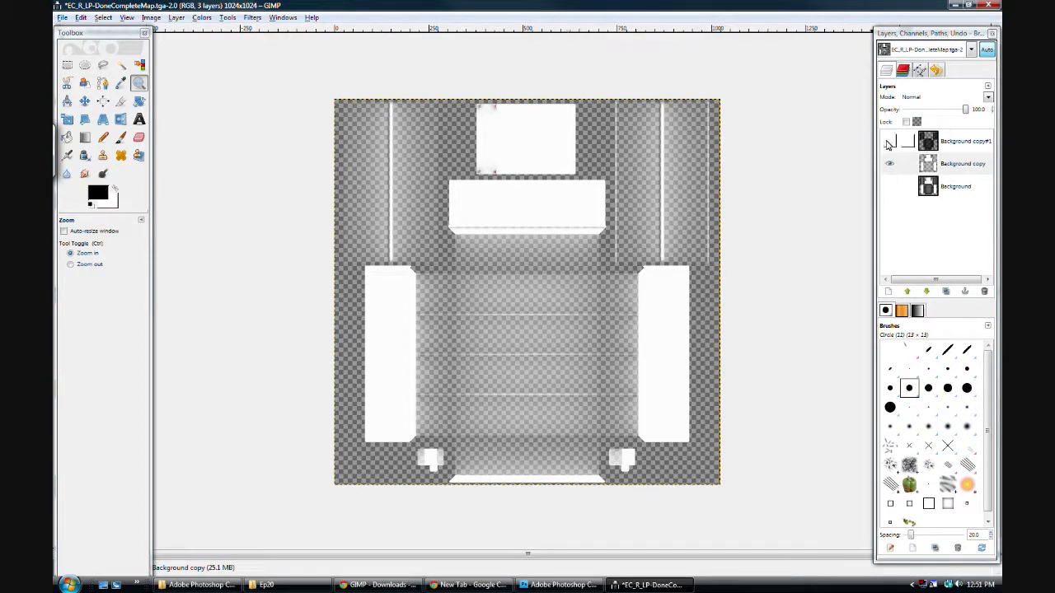
- Show the topmost copy over the Background copy layer and toggle its visibility to compare the combined shading
{"action": "left_click", "coordinate": [896, 144]}
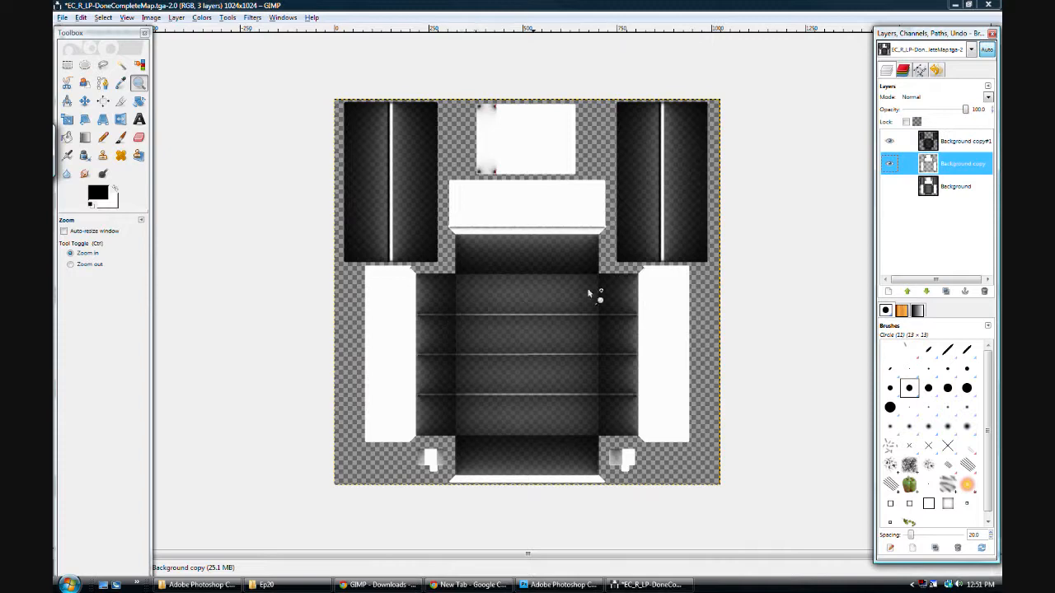
{"action": "left_click", "coordinate": [926, 147]}
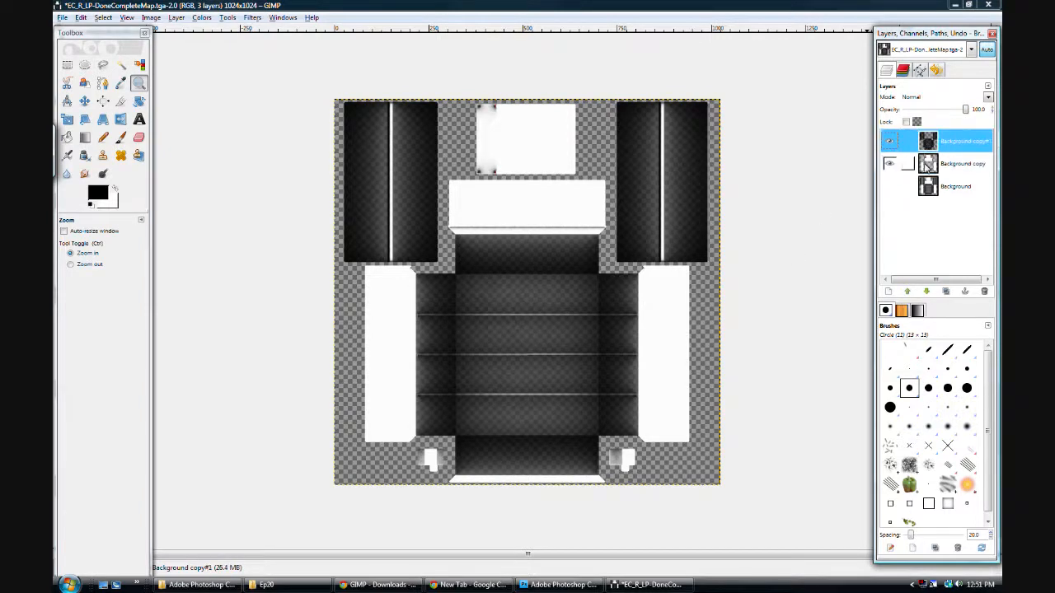
{"action": "left_click", "coordinate": [928, 169]}
{"action": "left_click", "coordinate": [927, 144]}
{"action": "left_click", "coordinate": [928, 164]}
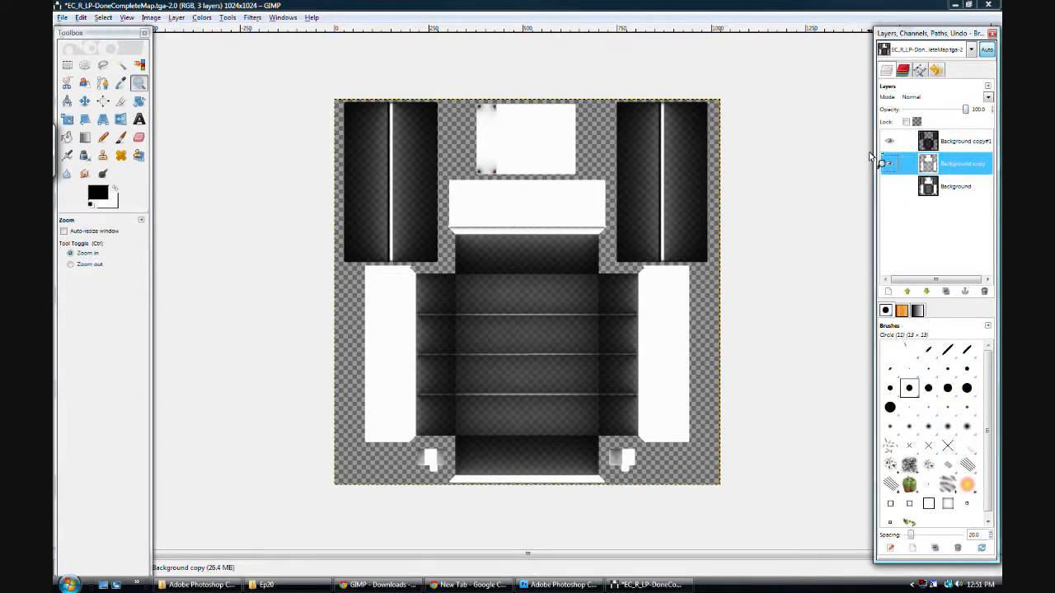
{"action": "left_click", "coordinate": [890, 143]}
{"action": "left_click", "coordinate": [890, 143]}
{"action": "left_click", "coordinate": [929, 143]}
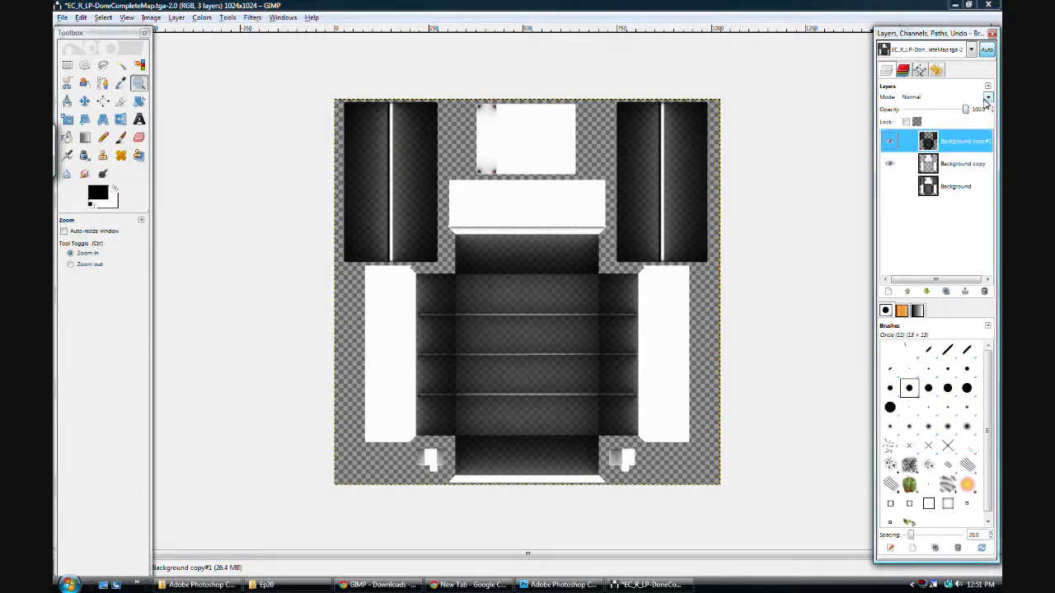
- Review the blend modes available for the topmost copy, keep Normal, and alternate between the two split layers
{"action": "left_click", "coordinate": [987, 98]}
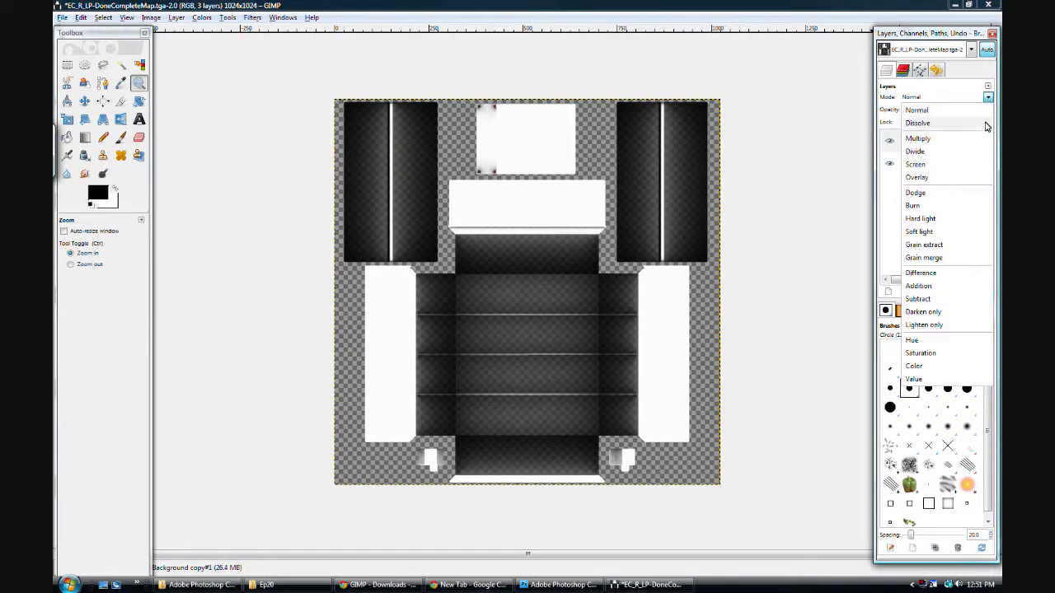
{"action": "left_click", "coordinate": [921, 108]}
{"action": "left_click", "coordinate": [929, 146]}
{"action": "left_click", "coordinate": [929, 164]}
{"action": "left_click", "coordinate": [929, 146]}
{"action": "left_click", "coordinate": [929, 164]}
{"action": "left_click", "coordinate": [929, 146]}
{"action": "left_click", "coordinate": [929, 163]}
{"action": "left_click", "coordinate": [929, 145]}
{"action": "left_click", "coordinate": [928, 164]}
{"action": "left_click", "coordinate": [927, 146]}
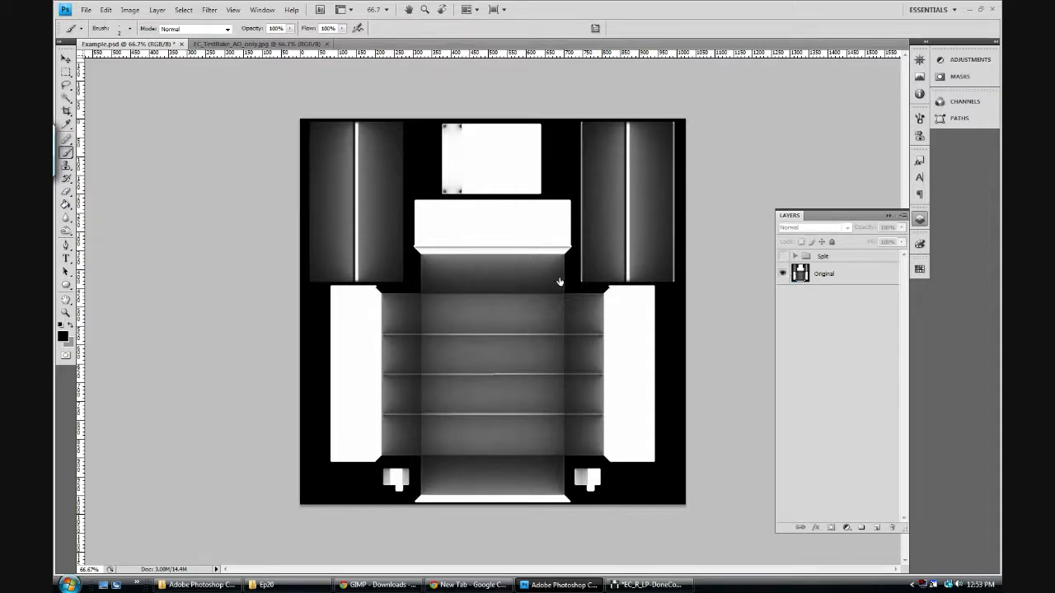
- Switch to Example.psd in Photoshop, select the Original layer and show the Split group
{"action": "left_click", "coordinate": [800, 274]}
{"action": "left_click", "coordinate": [783, 256]}
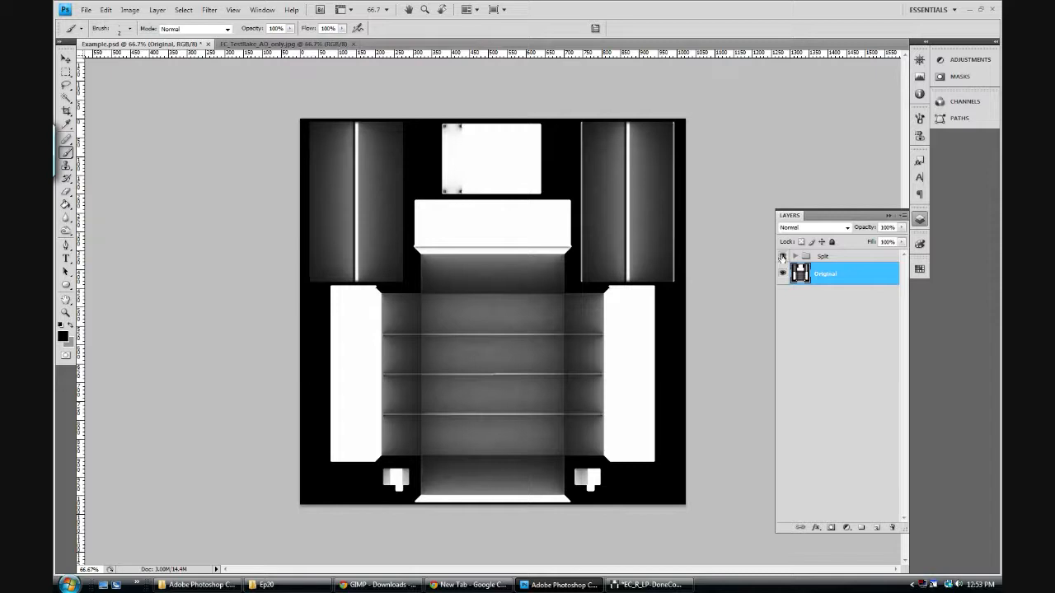
- Expand the Split group, hide the Original layer and show the Stock wood texture layer
{"action": "left_click", "coordinate": [795, 256]}
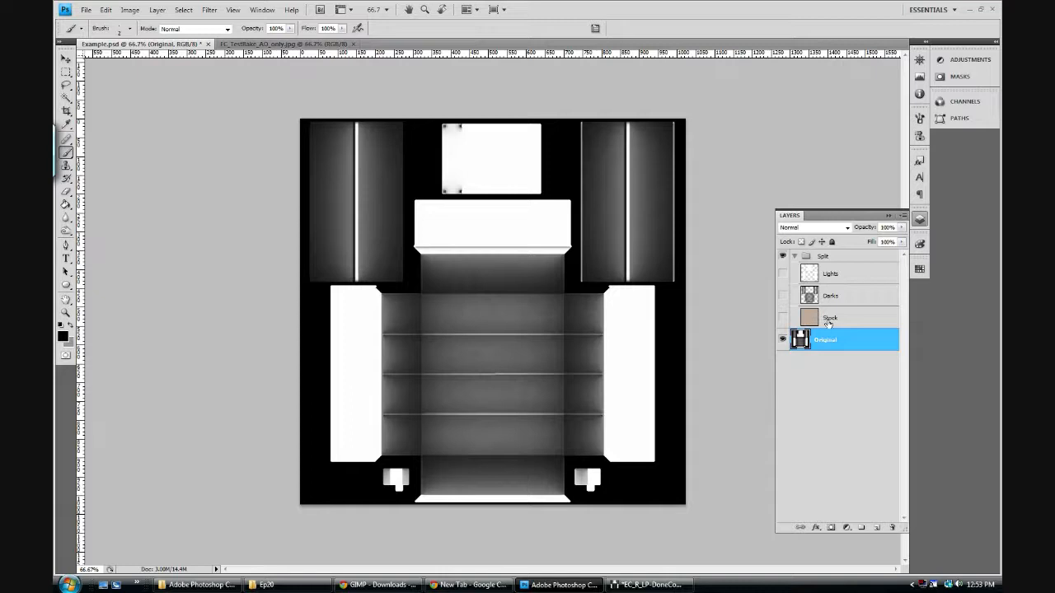
{"action": "left_click", "coordinate": [782, 341]}
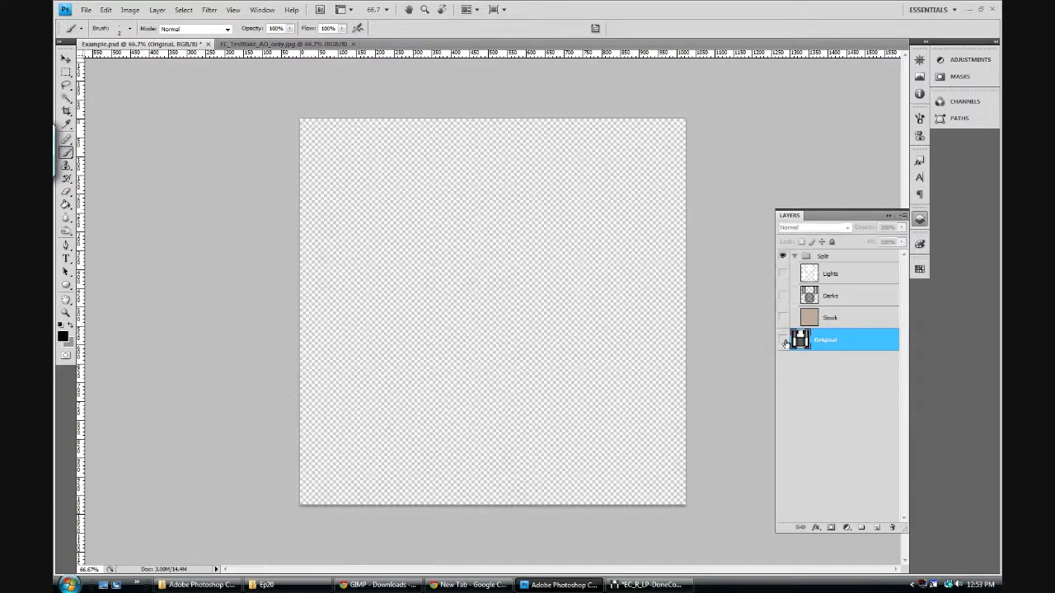
{"action": "left_click", "coordinate": [833, 322]}
{"action": "left_click", "coordinate": [782, 317]}
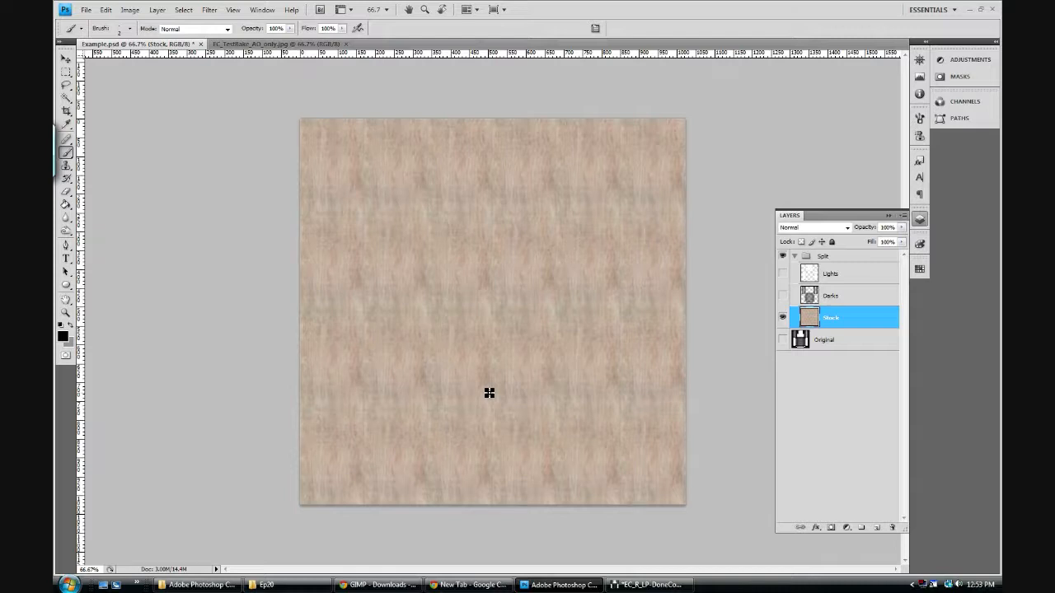
- Show the Darks layer over the Stock texture, keep its Multiply blend mode and set its opacity to 75%
{"action": "left_click", "coordinate": [830, 296]}
{"action": "left_click", "coordinate": [782, 295]}
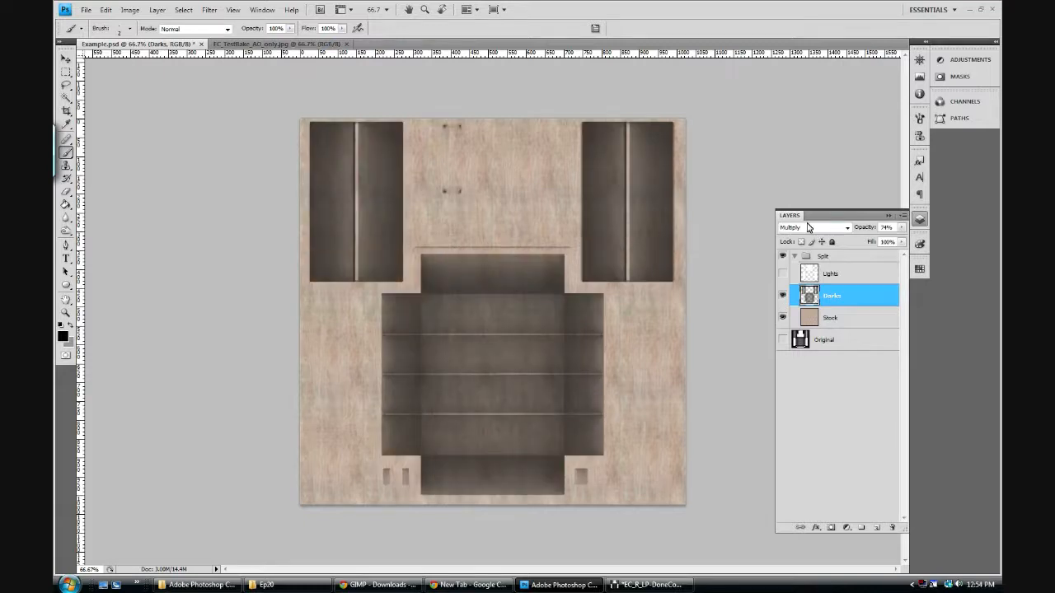
{"action": "left_click", "coordinate": [848, 229]}
{"action": "left_click", "coordinate": [850, 231]}
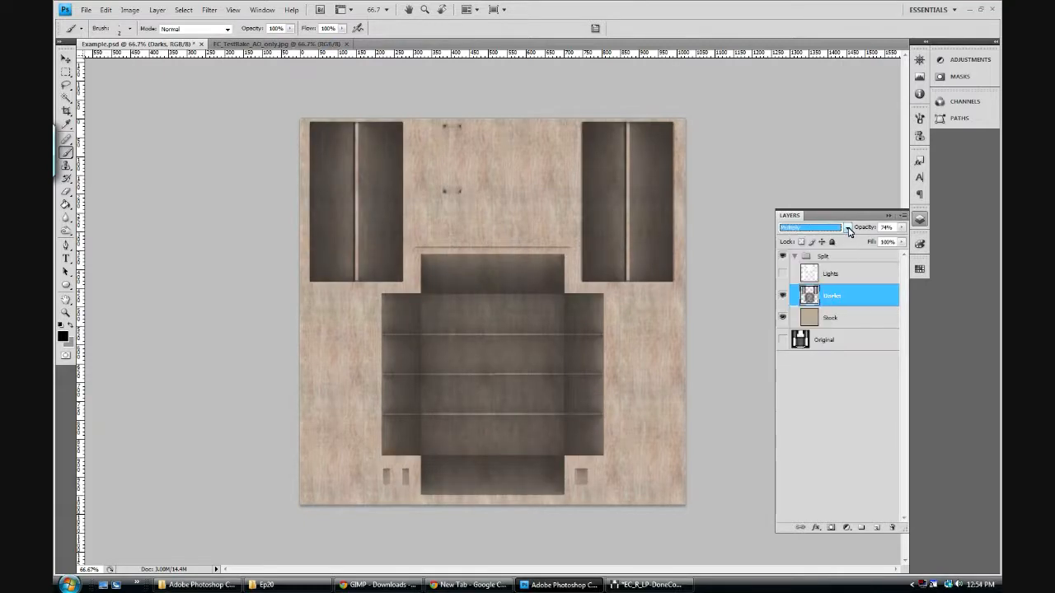
{"action": "left_click", "coordinate": [885, 228]}
{"action": "type", "text": "75"}
{"action": "key", "text": "Return"}
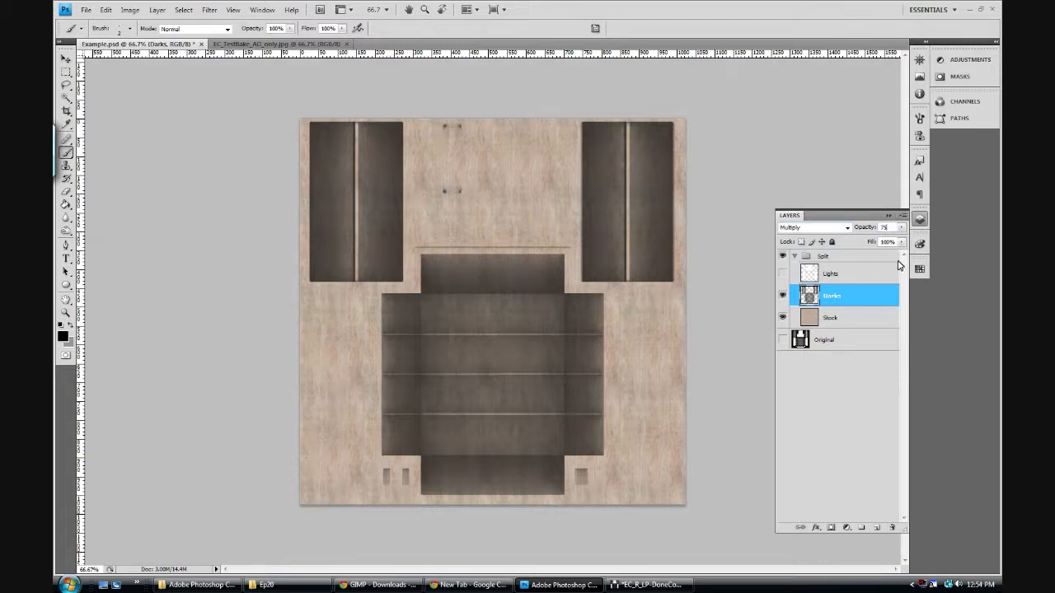
- Show the Lights layer with its Overlay blend mode and set its opacity to 25%
{"action": "left_click", "coordinate": [830, 280]}
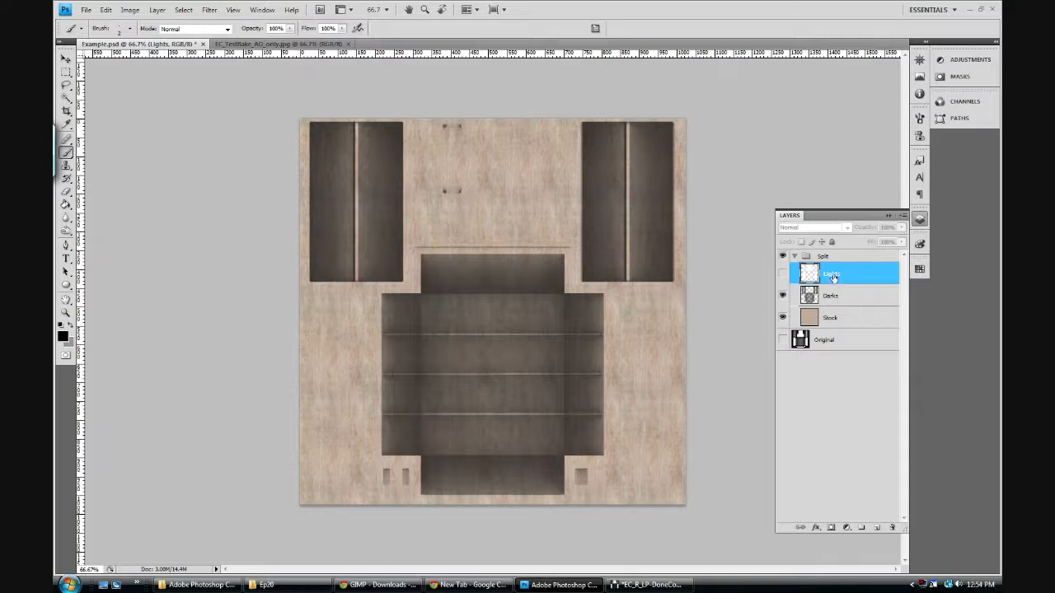
{"action": "left_click", "coordinate": [782, 274]}
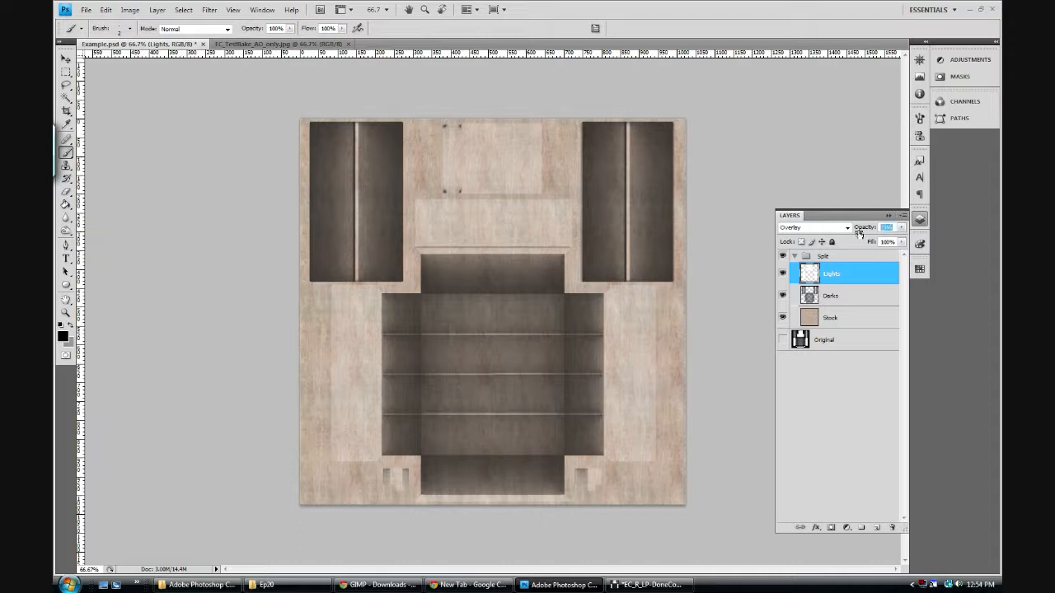
{"action": "type", "text": "25"}
{"action": "key", "text": "Return"}
- Check the settings of the Darks, Stock and Lights layers and view the bookshelf render in EC_TestBake_AO_only.jpg before returning to Example.psd
{"action": "left_click", "coordinate": [833, 297]}
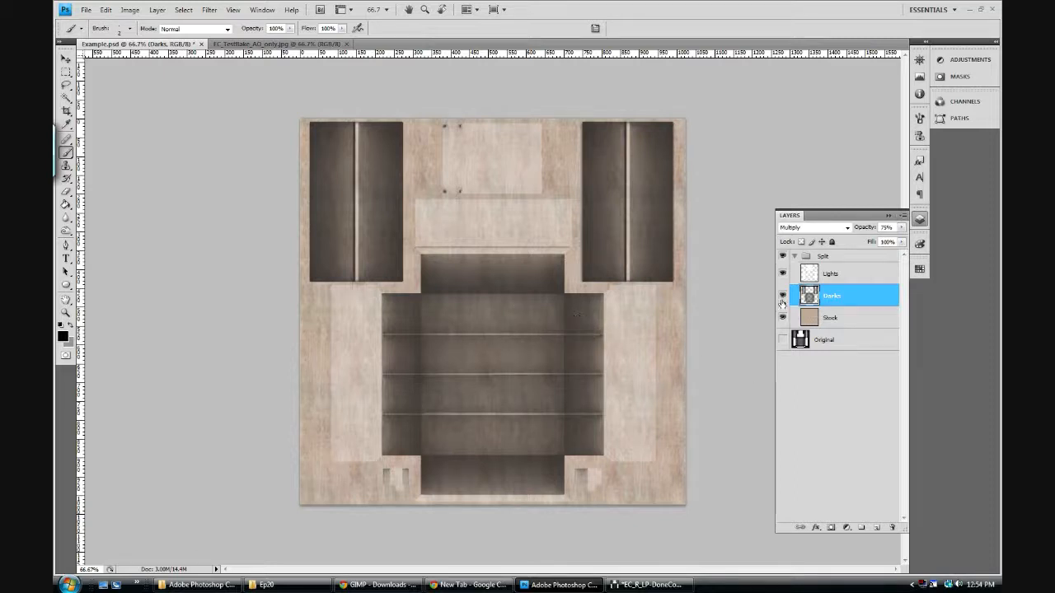
{"action": "left_click", "coordinate": [813, 320]}
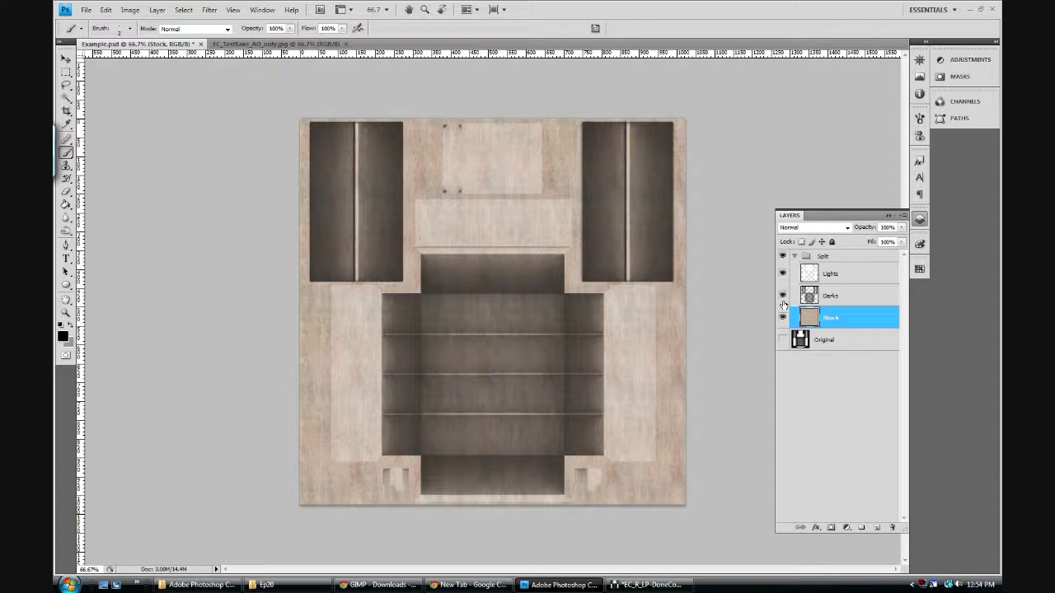
{"action": "left_click", "coordinate": [828, 274]}
{"action": "left_click", "coordinate": [828, 296]}
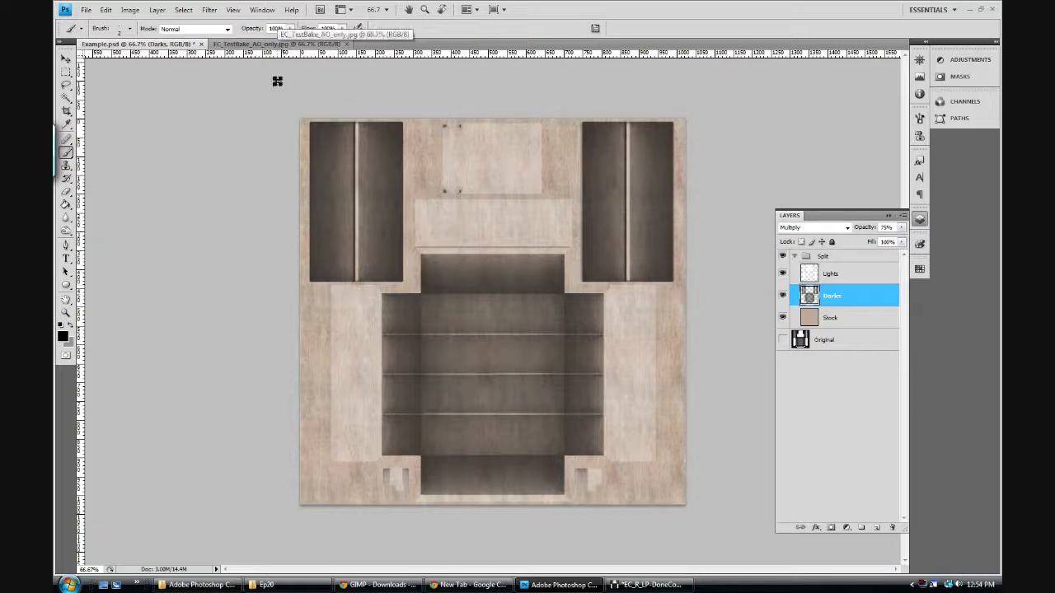
{"action": "left_click", "coordinate": [280, 44]}
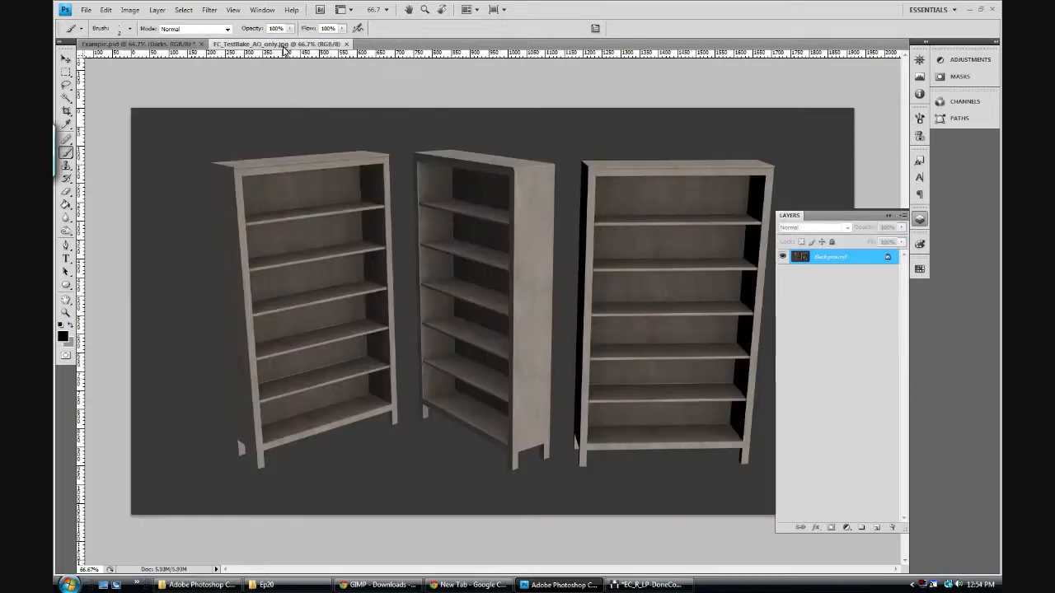
{"action": "left_click", "coordinate": [164, 45]}
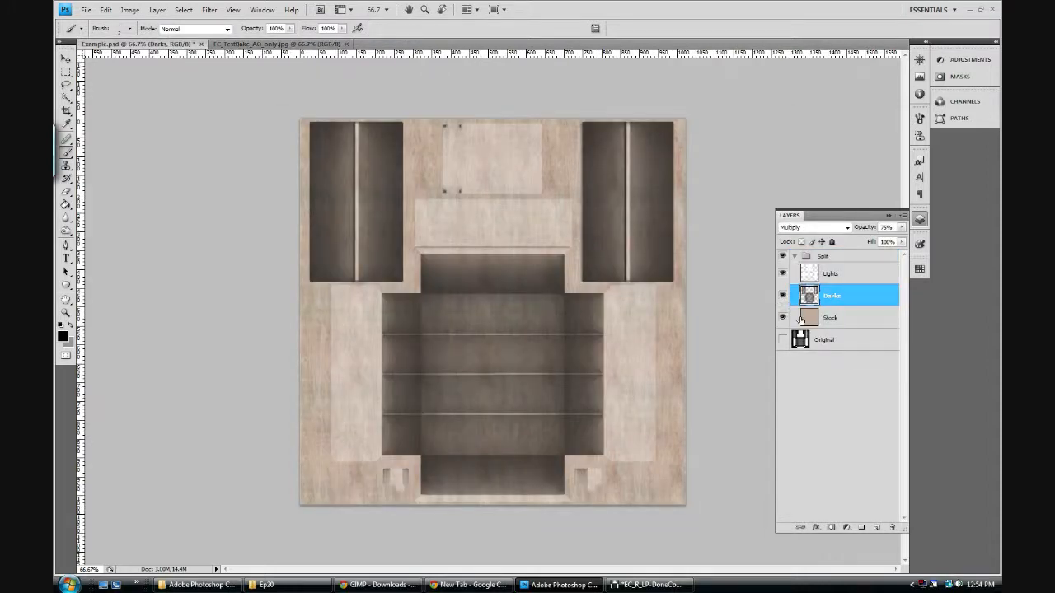
- Go through the Lights, Darks and Stock layers of the Split group once more and collapse the group
{"action": "left_click", "coordinate": [794, 256]}
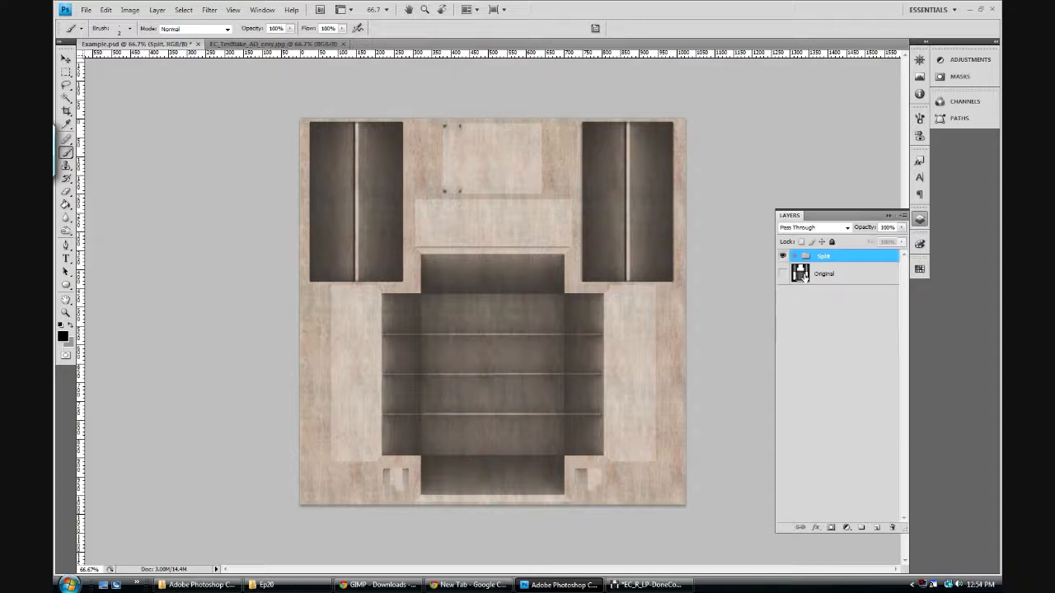
{"action": "left_click", "coordinate": [795, 256]}
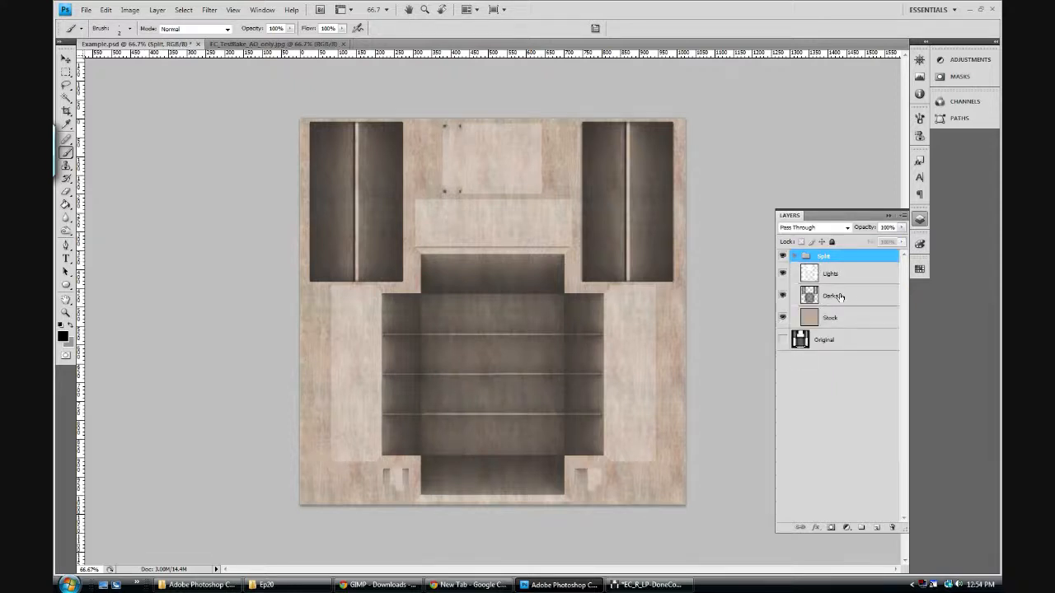
{"action": "left_click", "coordinate": [837, 273]}
{"action": "left_click", "coordinate": [835, 297]}
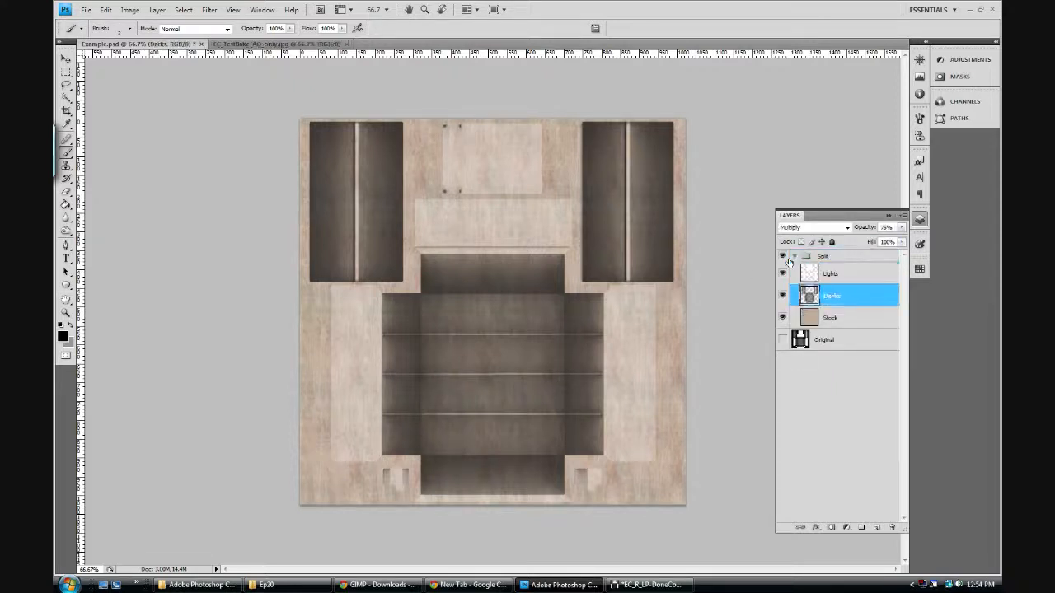
{"action": "left_click", "coordinate": [832, 318]}
{"action": "left_click", "coordinate": [794, 257]}
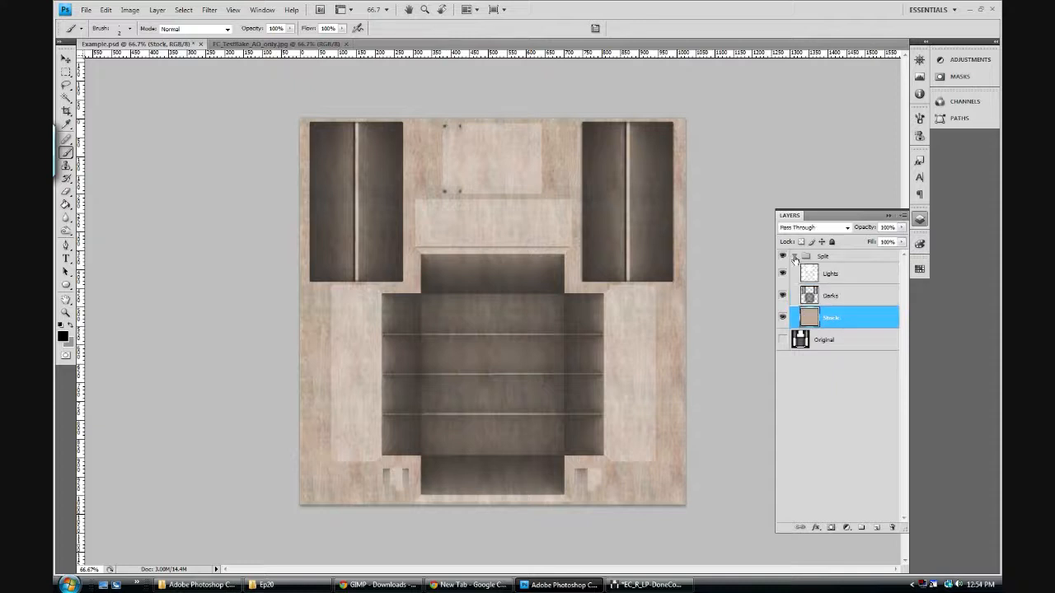
- Compare the bookshelf render and the textured map in Example.psd with the split ambient occlusion layers in GIMP
{"action": "key", "text": "ctrl+Tab"}
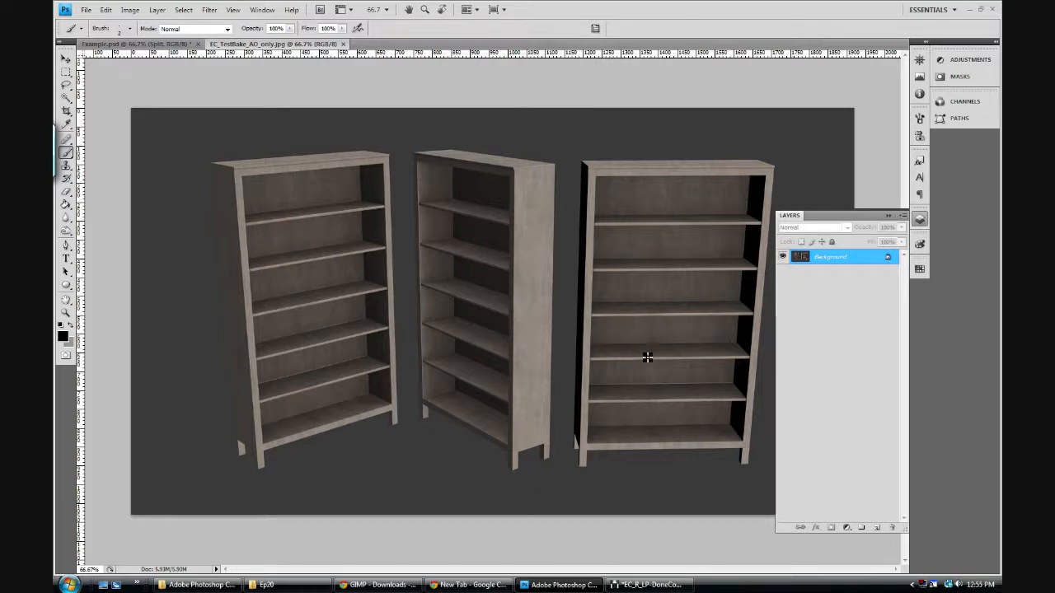
{"action": "left_click", "coordinate": [144, 46]}
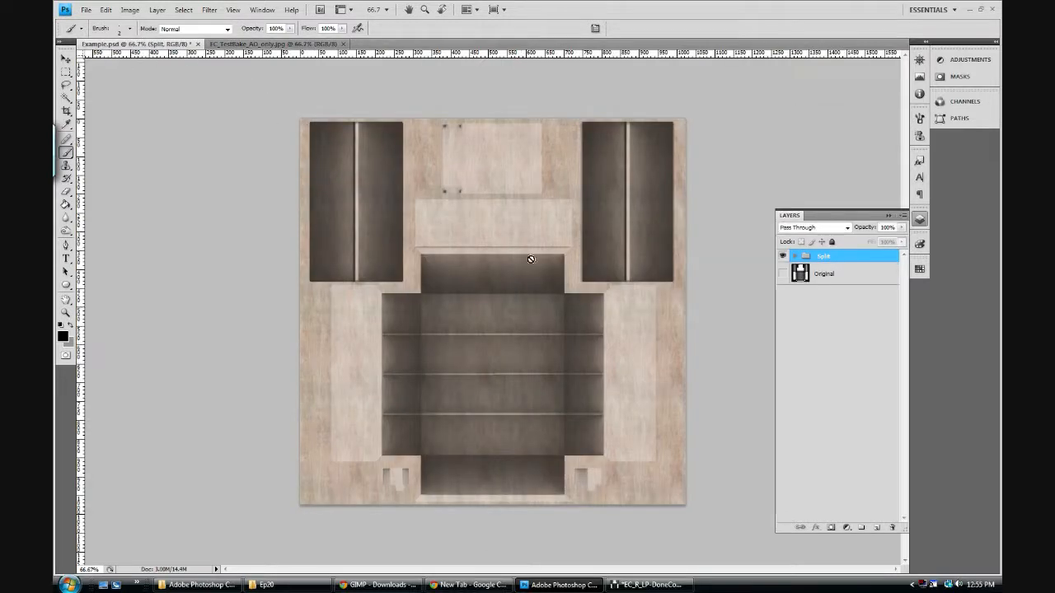
{"action": "left_click", "coordinate": [650, 585]}
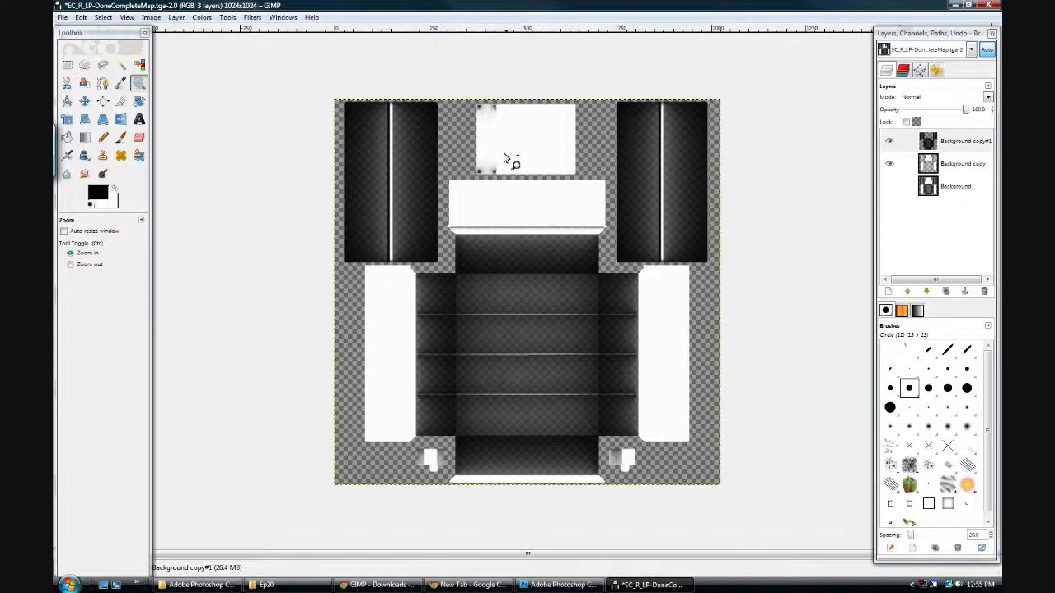
{"action": "left_click", "coordinate": [563, 584]}
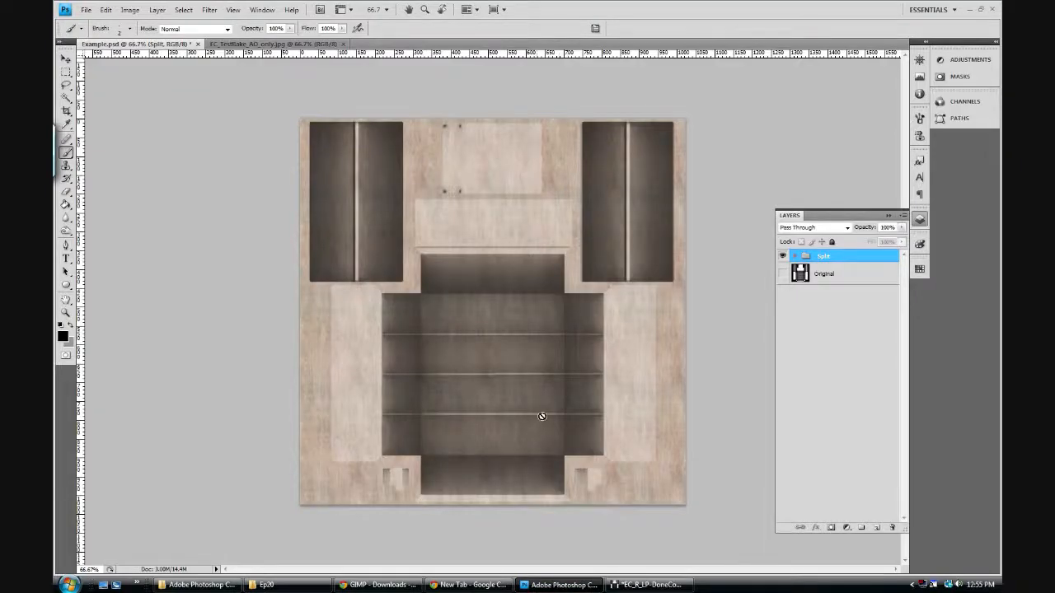
{"action": "key", "text": "alt+Tab"}
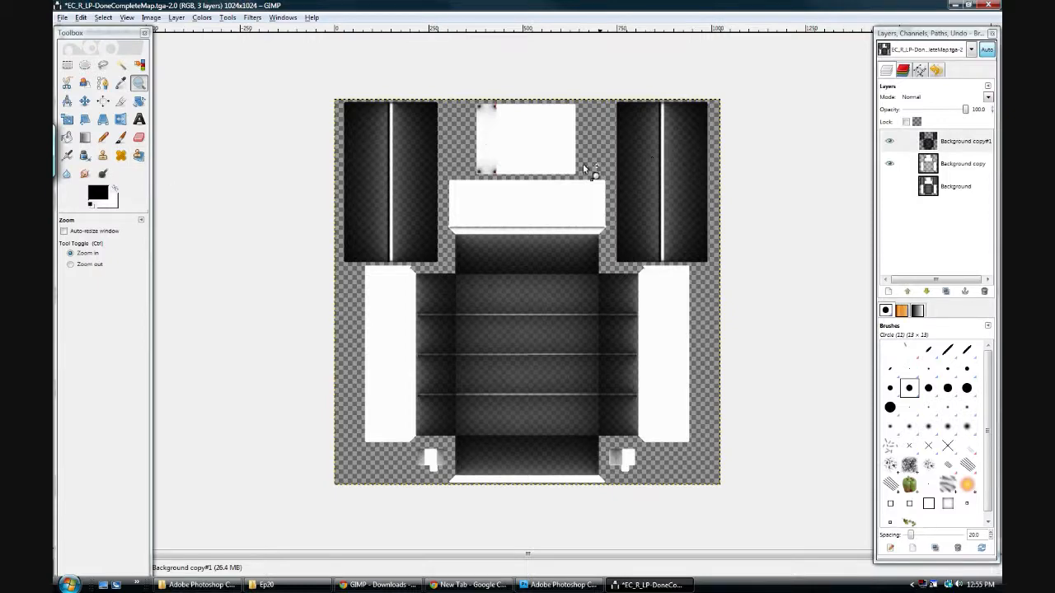
- Look over GIMP's color commands and window options, and minimize GIMP to return to Example.psd in Photoshop
{"action": "left_click", "coordinate": [201, 18]}
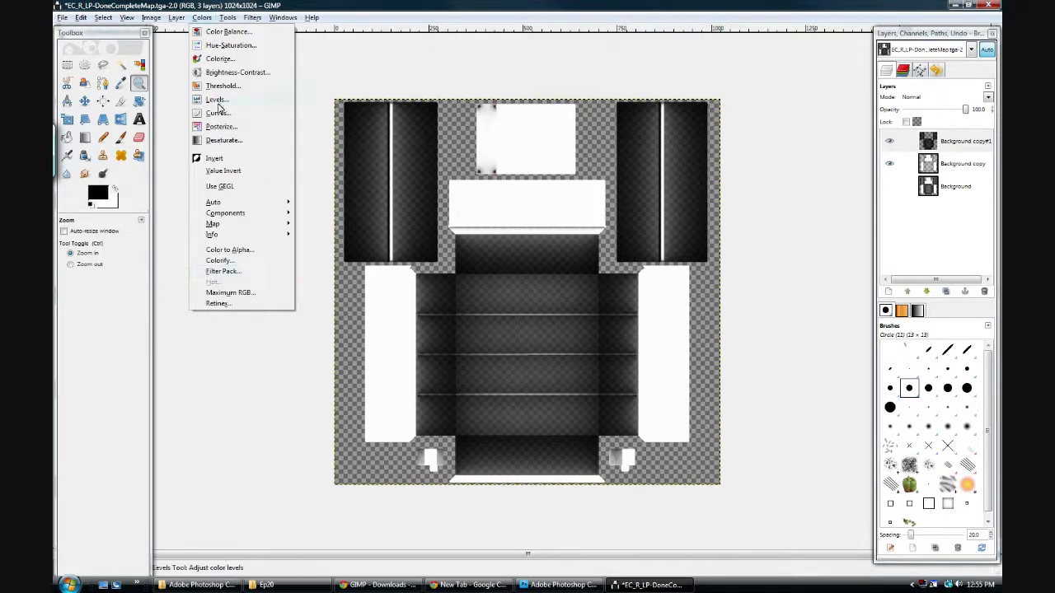
{"action": "mouse_move", "coordinate": [178, 18]}
{"action": "mouse_move", "coordinate": [283, 17]}
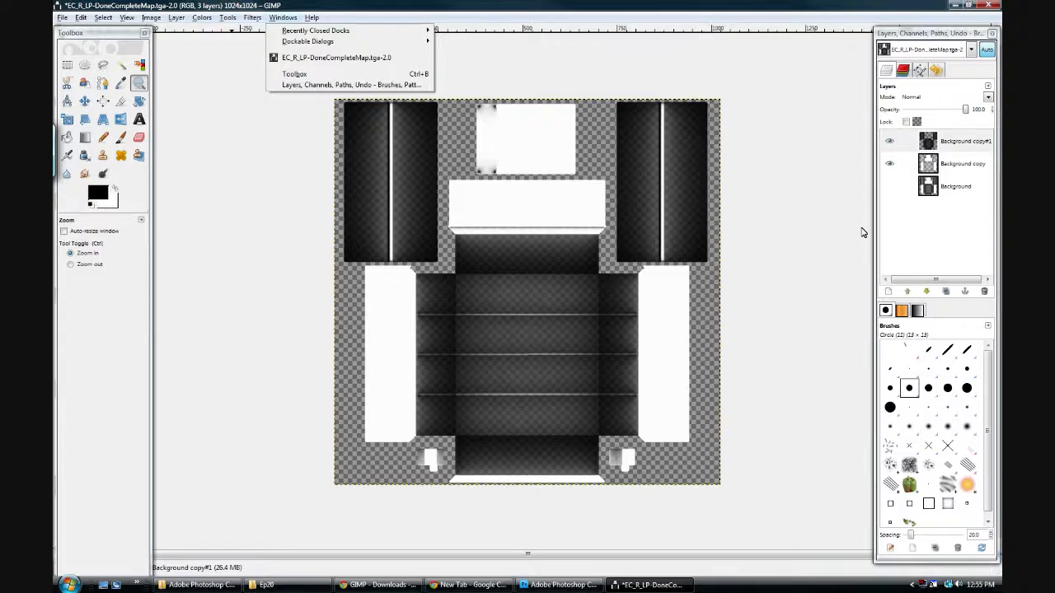
{"action": "left_click", "coordinate": [863, 233]}
{"action": "left_click", "coordinate": [955, 5]}
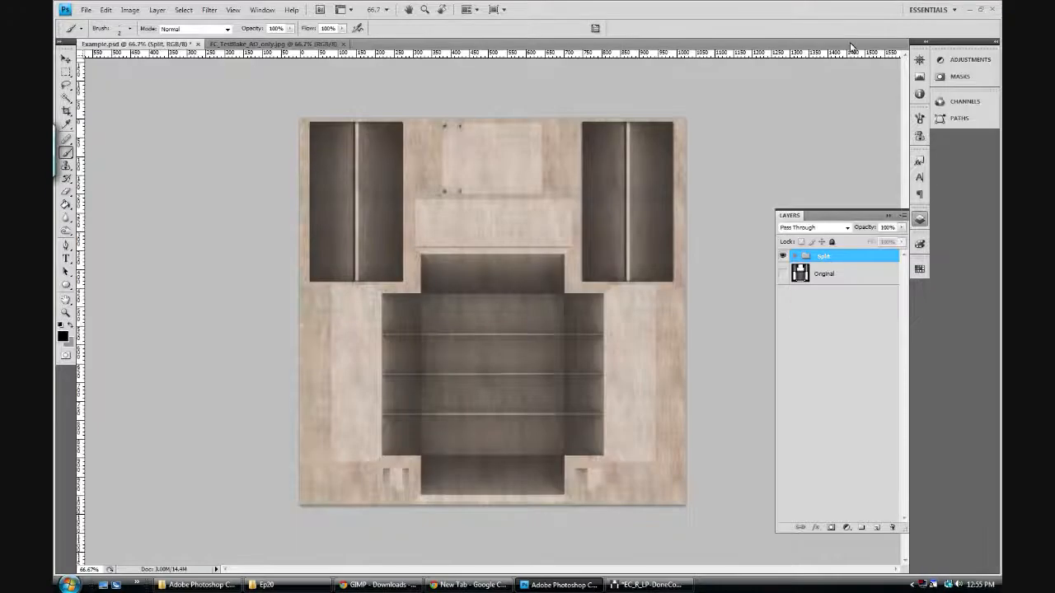